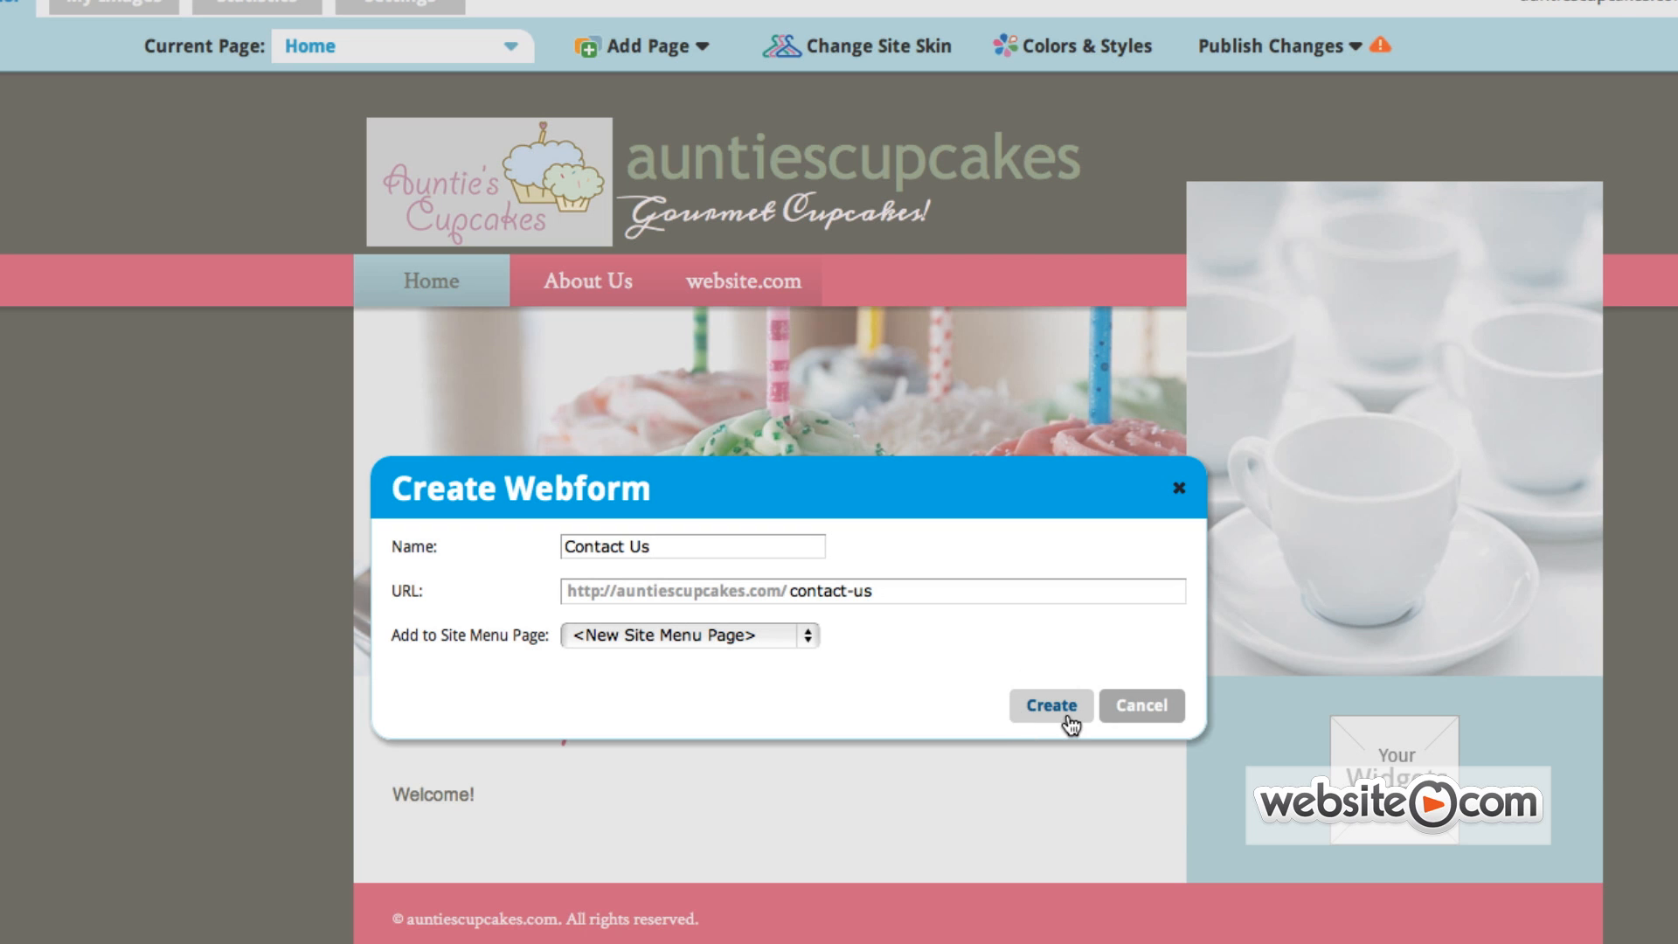
Create the Contact Us webform on a new site menu page and set the form's title to "Contact Us"
{"action": "left_click", "coordinate": [1052, 705]}
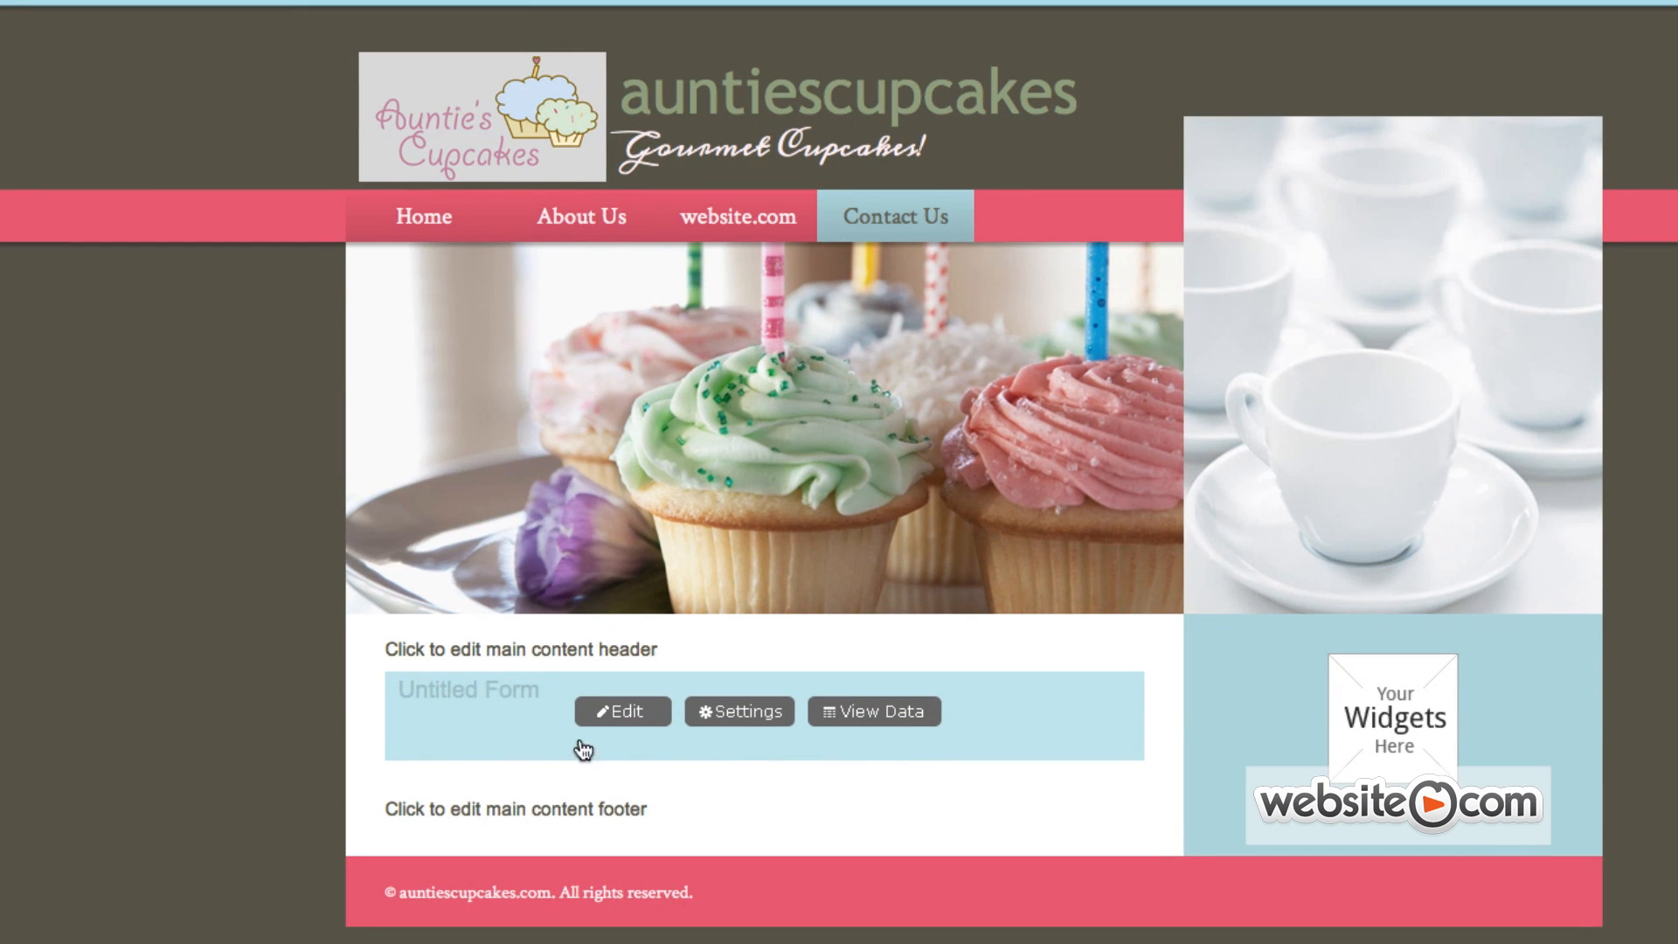
{"action": "left_click", "coordinate": [641, 715]}
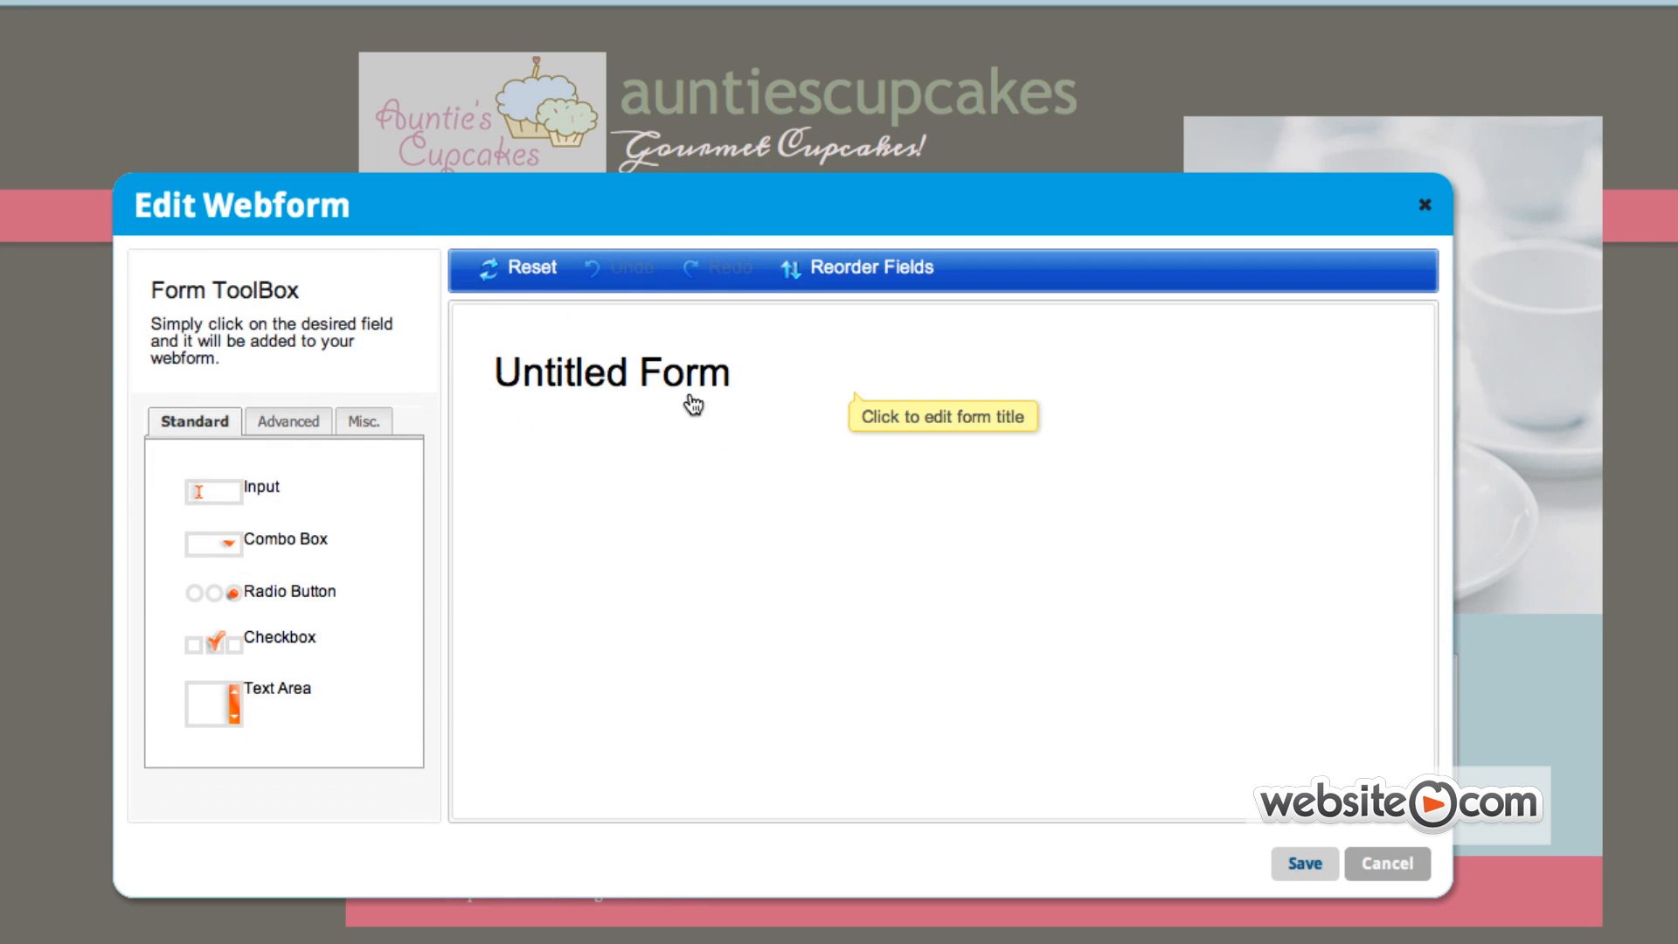
{"action": "left_click", "coordinate": [708, 385]}
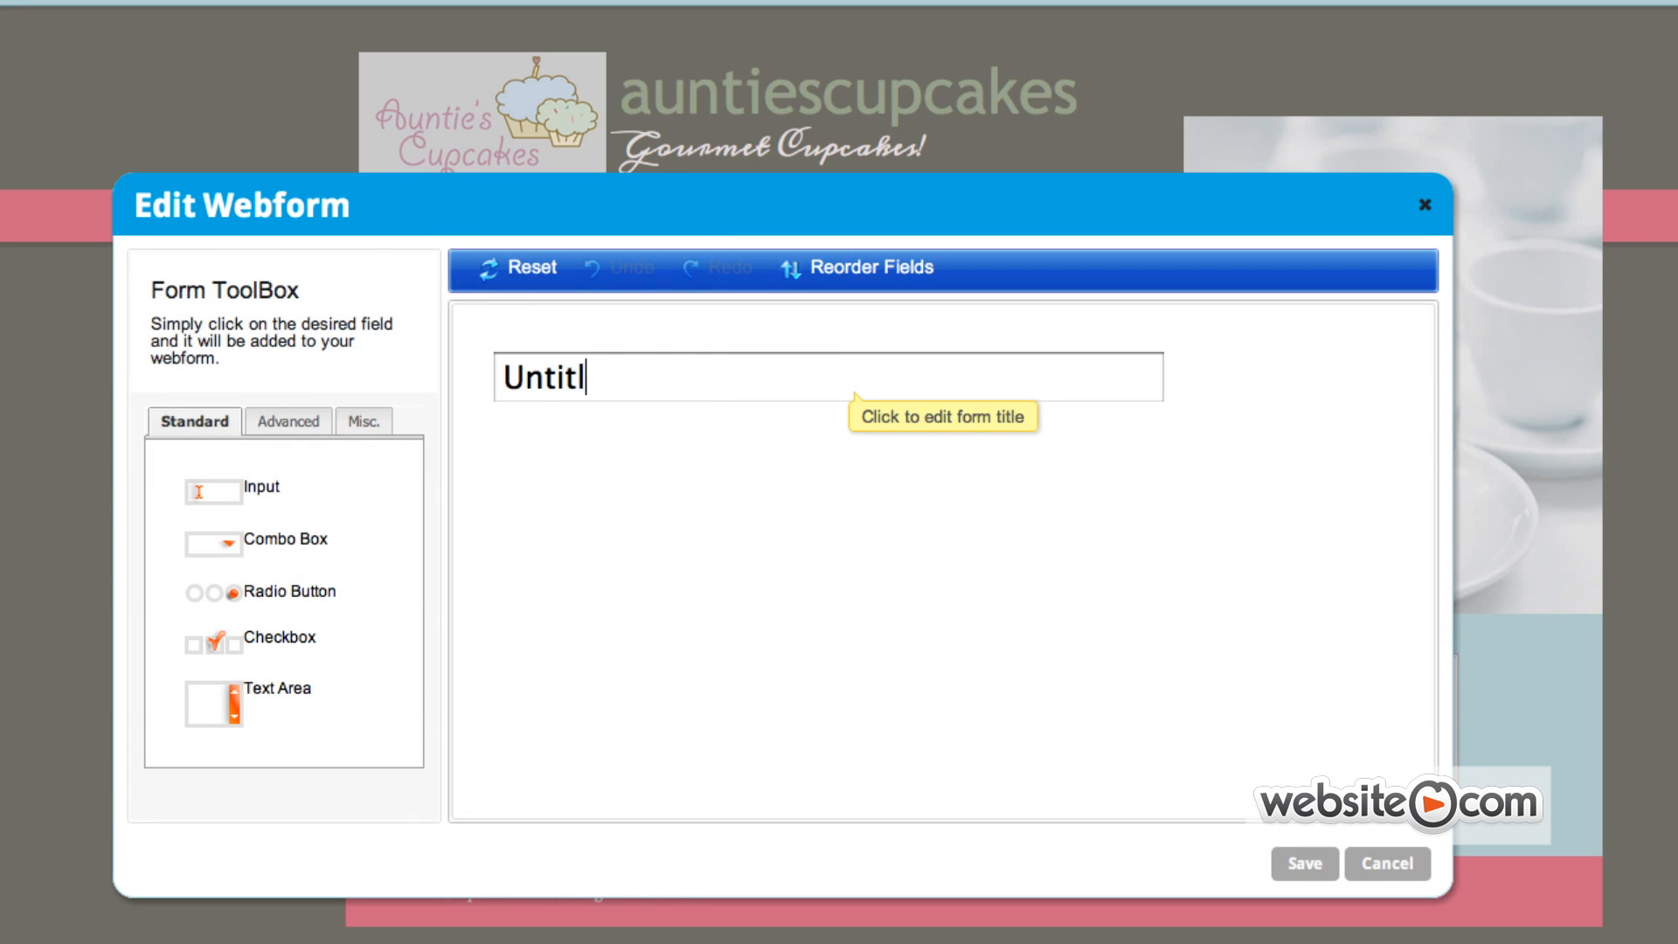
{"action": "key", "text": "BackSpace"}
{"action": "key", "text": "BackSpace"}
{"action": "key", "text": "BackSpace"}
{"action": "key", "text": "BackSpace"}
{"action": "key", "text": "BackSpace"}
{"action": "type", "text": "Contact Us"}
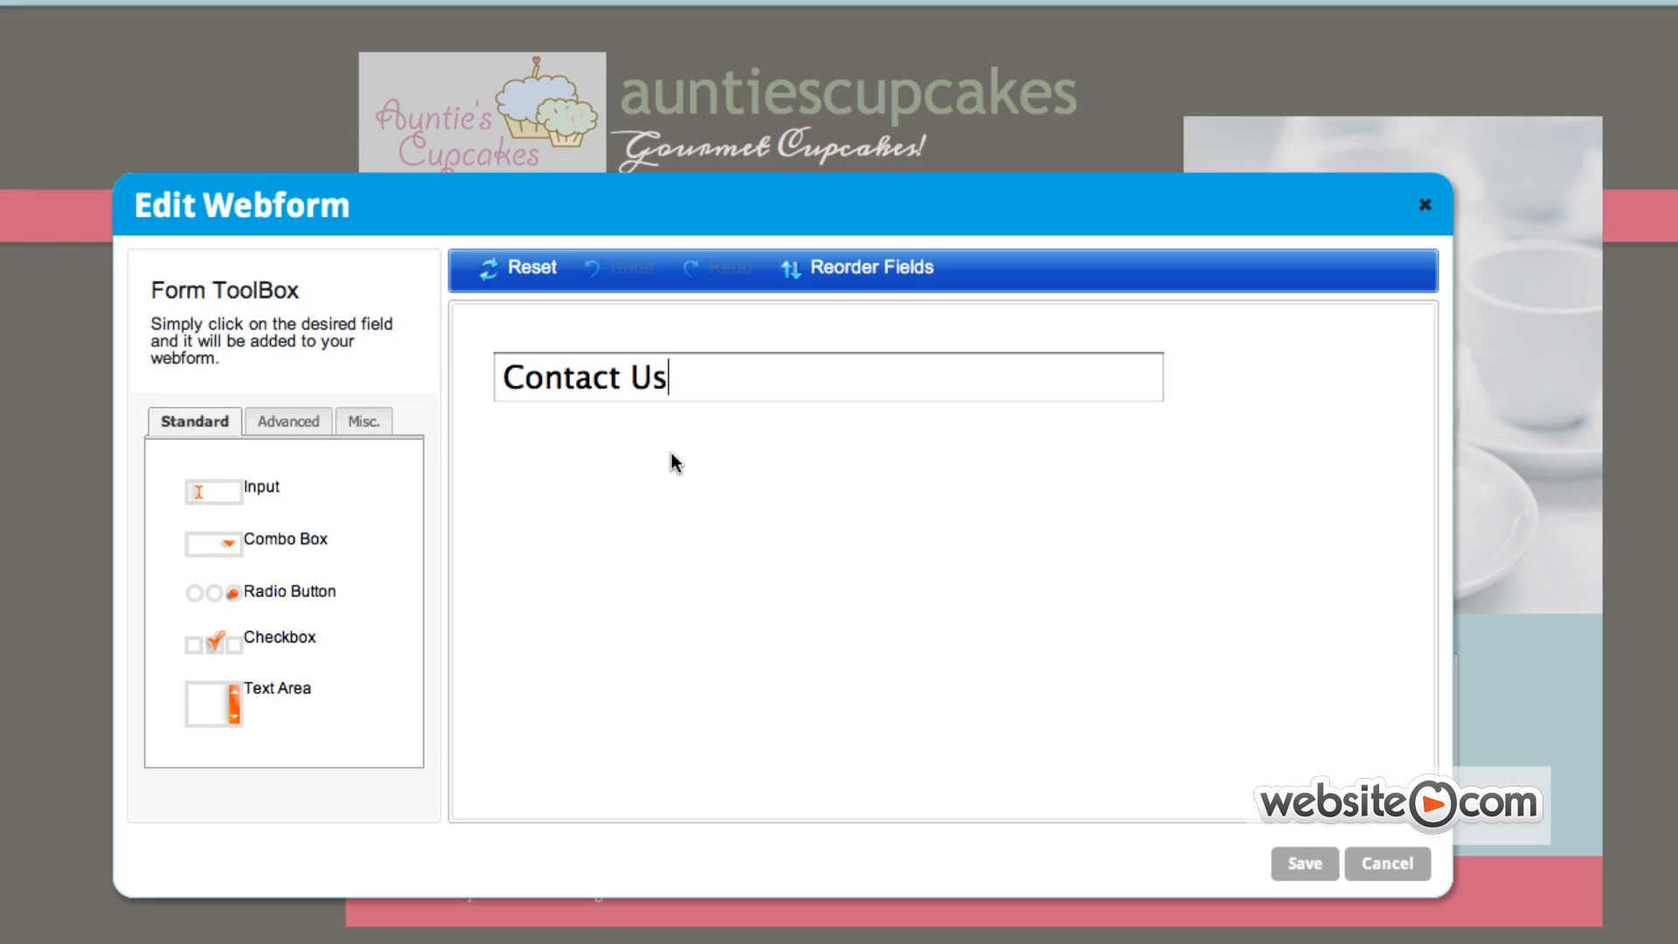
Add a single-line text input field to the form and label it "Name"
{"action": "left_click", "coordinate": [311, 507]}
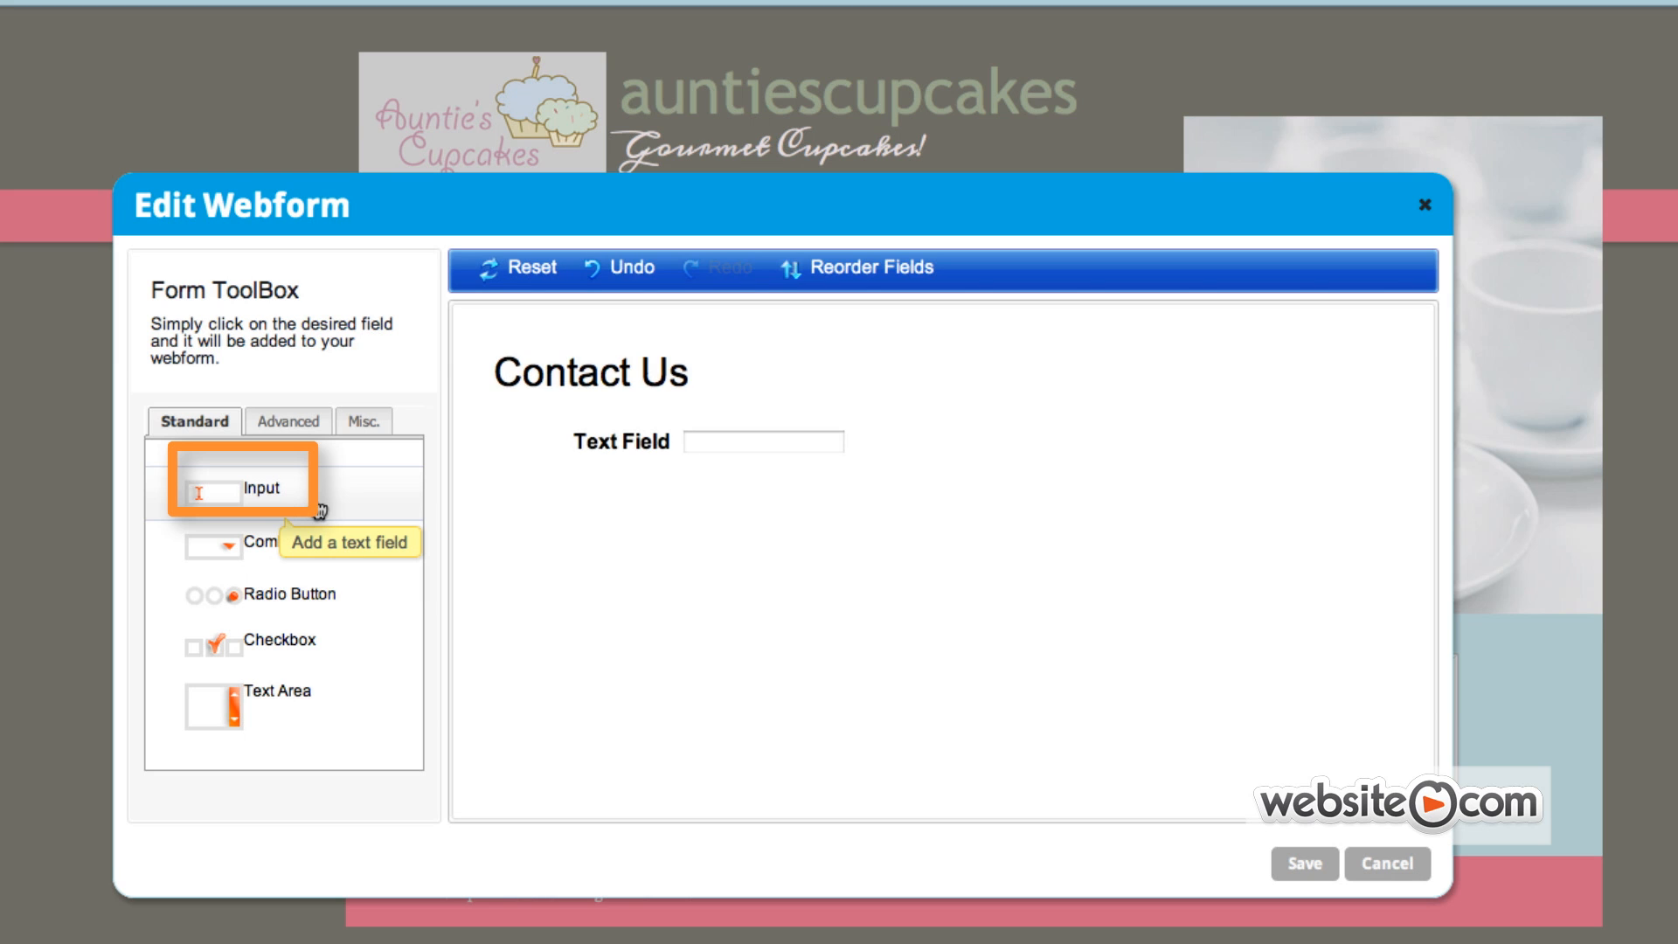
{"action": "left_click", "coordinate": [656, 444]}
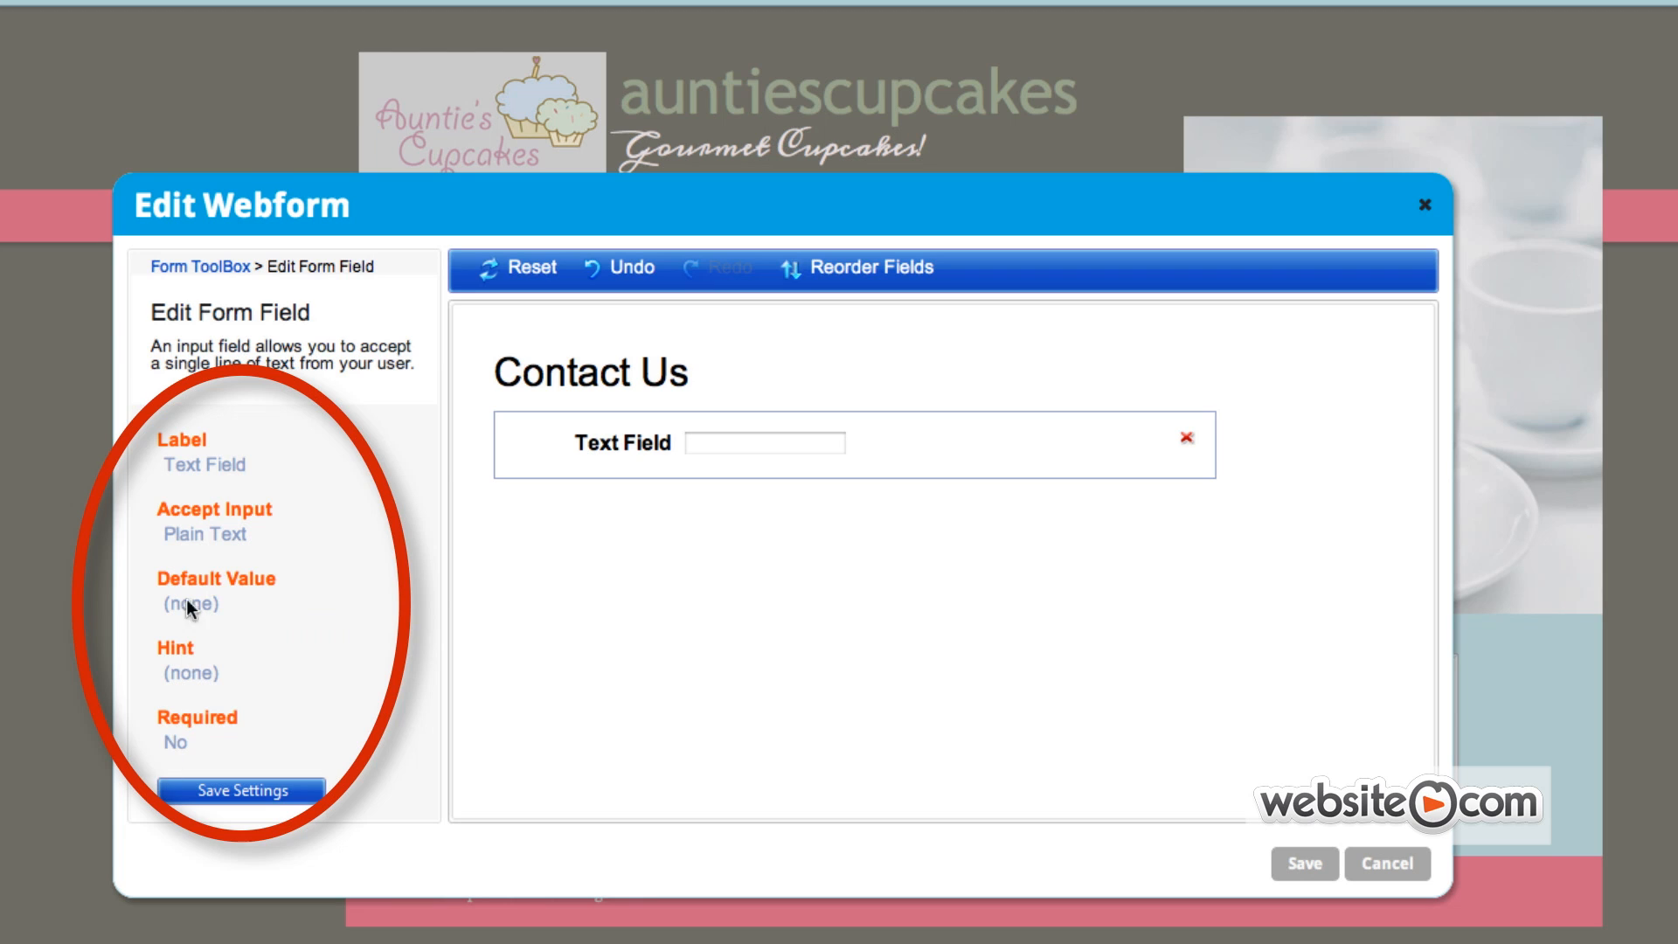
{"action": "left_click", "coordinate": [229, 469]}
{"action": "triple_click", "coordinate": [279, 469]}
{"action": "type", "text": "Name"}
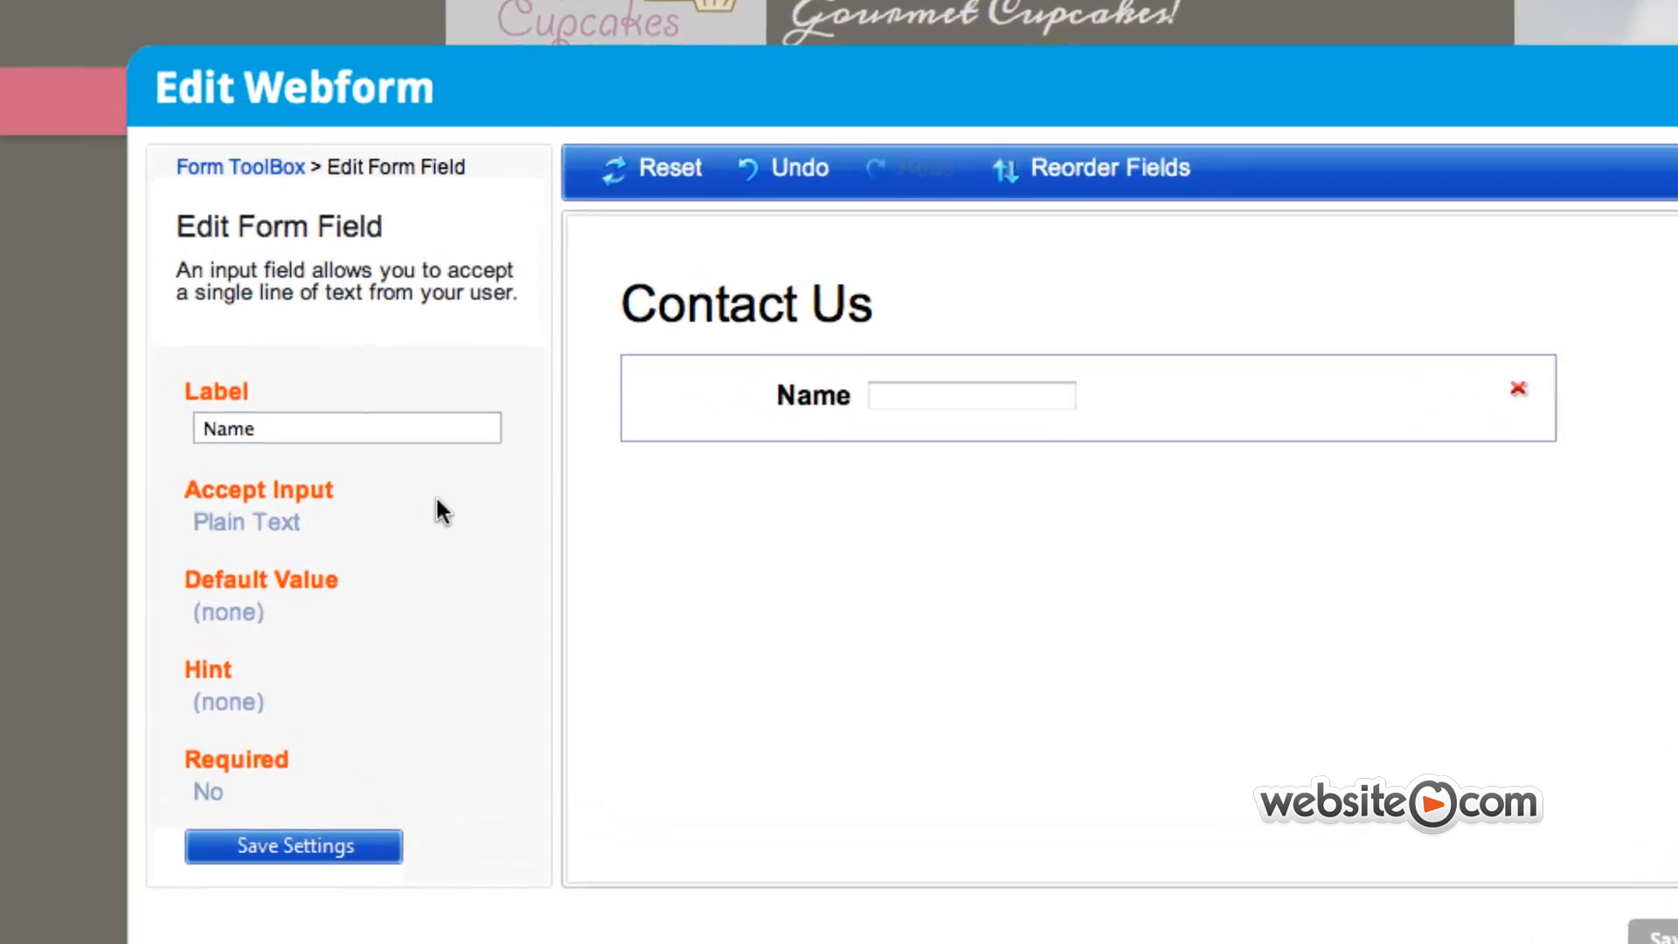
Set the Name field's default value to "First and Last", make the field required and save its settings
{"action": "scroll", "coordinate": [387, 584], "scroll_direction": "down", "scroll_amount": 1}
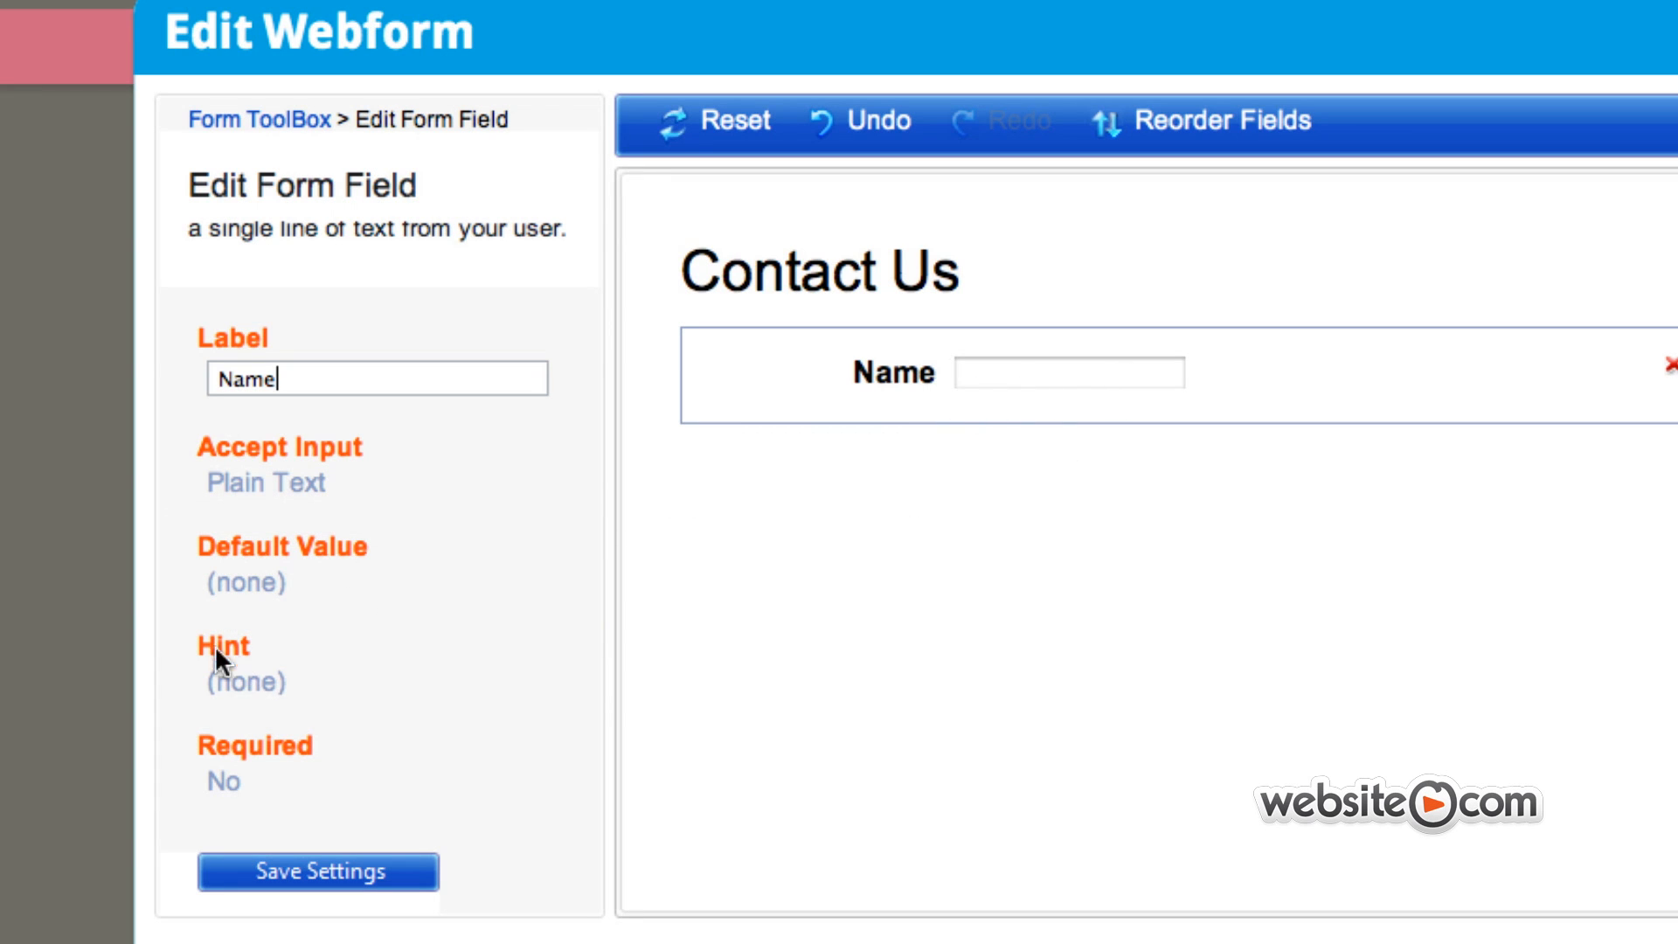
{"action": "left_click", "coordinate": [234, 601]}
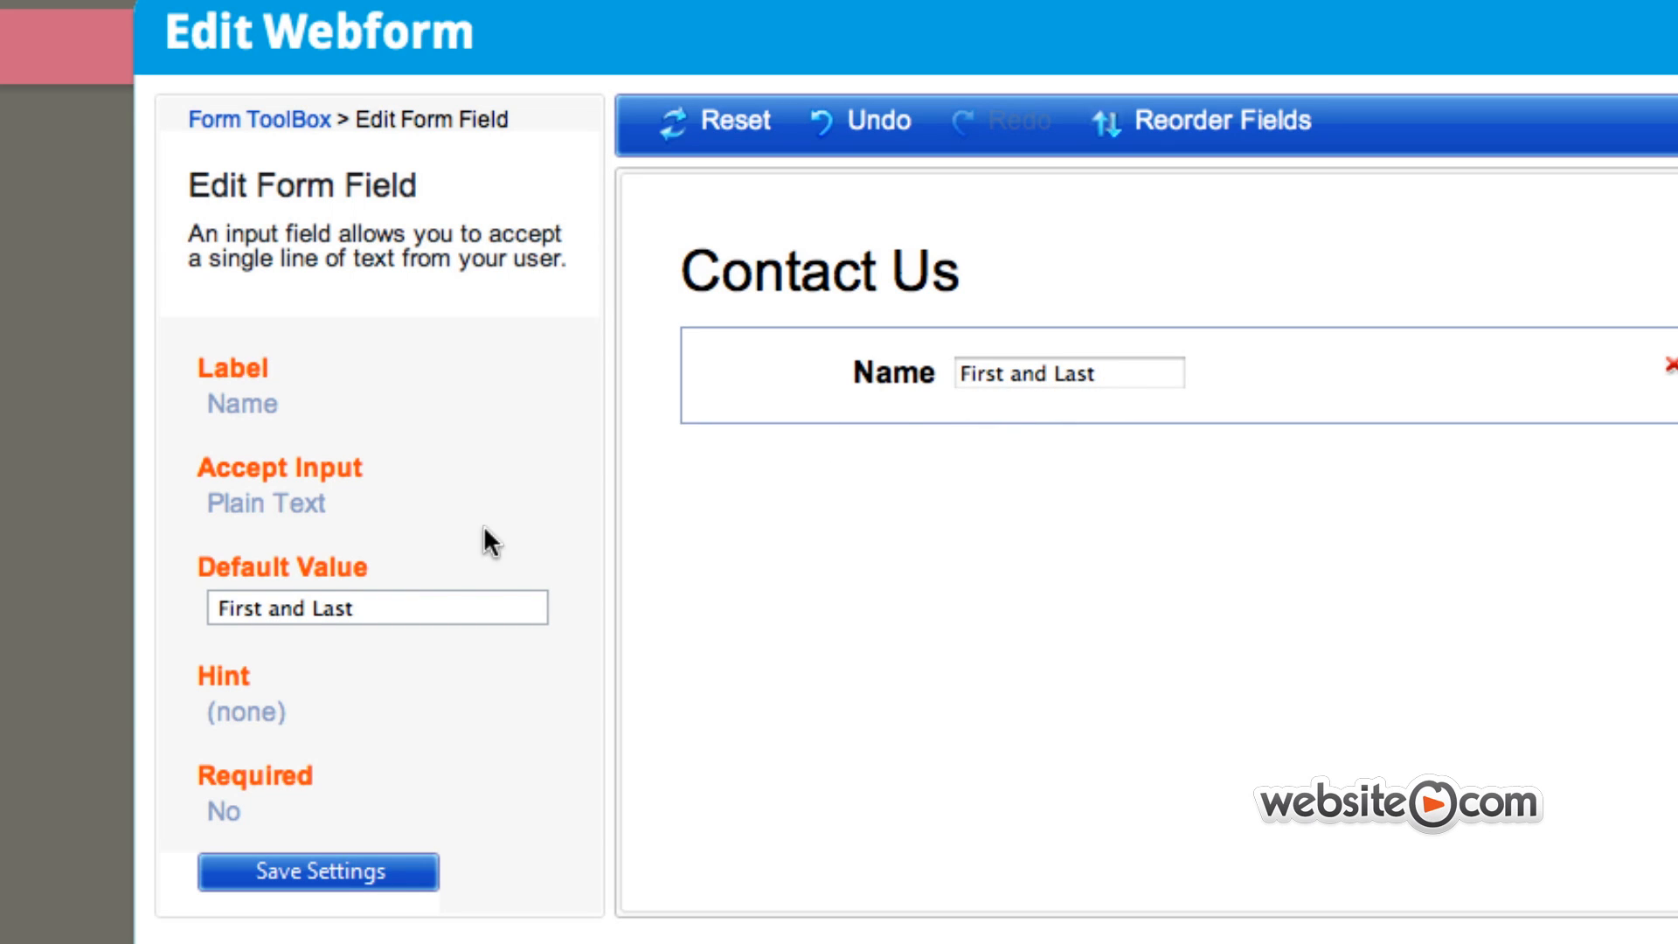
{"action": "scroll", "coordinate": [584, 521], "scroll_direction": "down", "scroll_amount": 1}
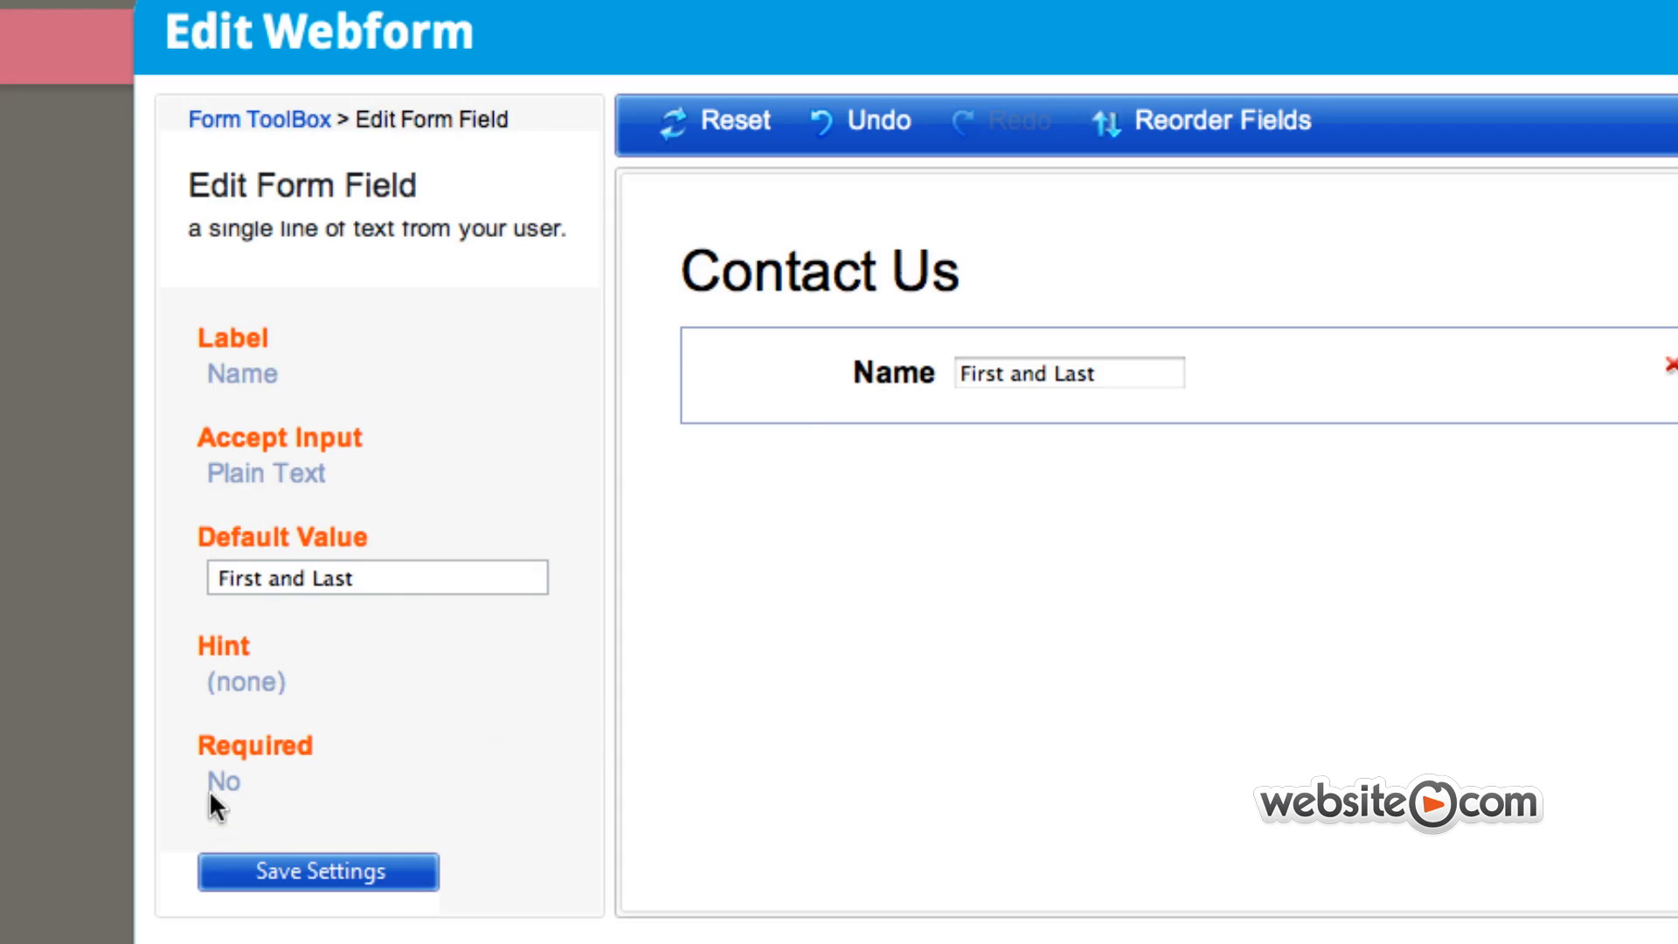
{"action": "left_click", "coordinate": [252, 794]}
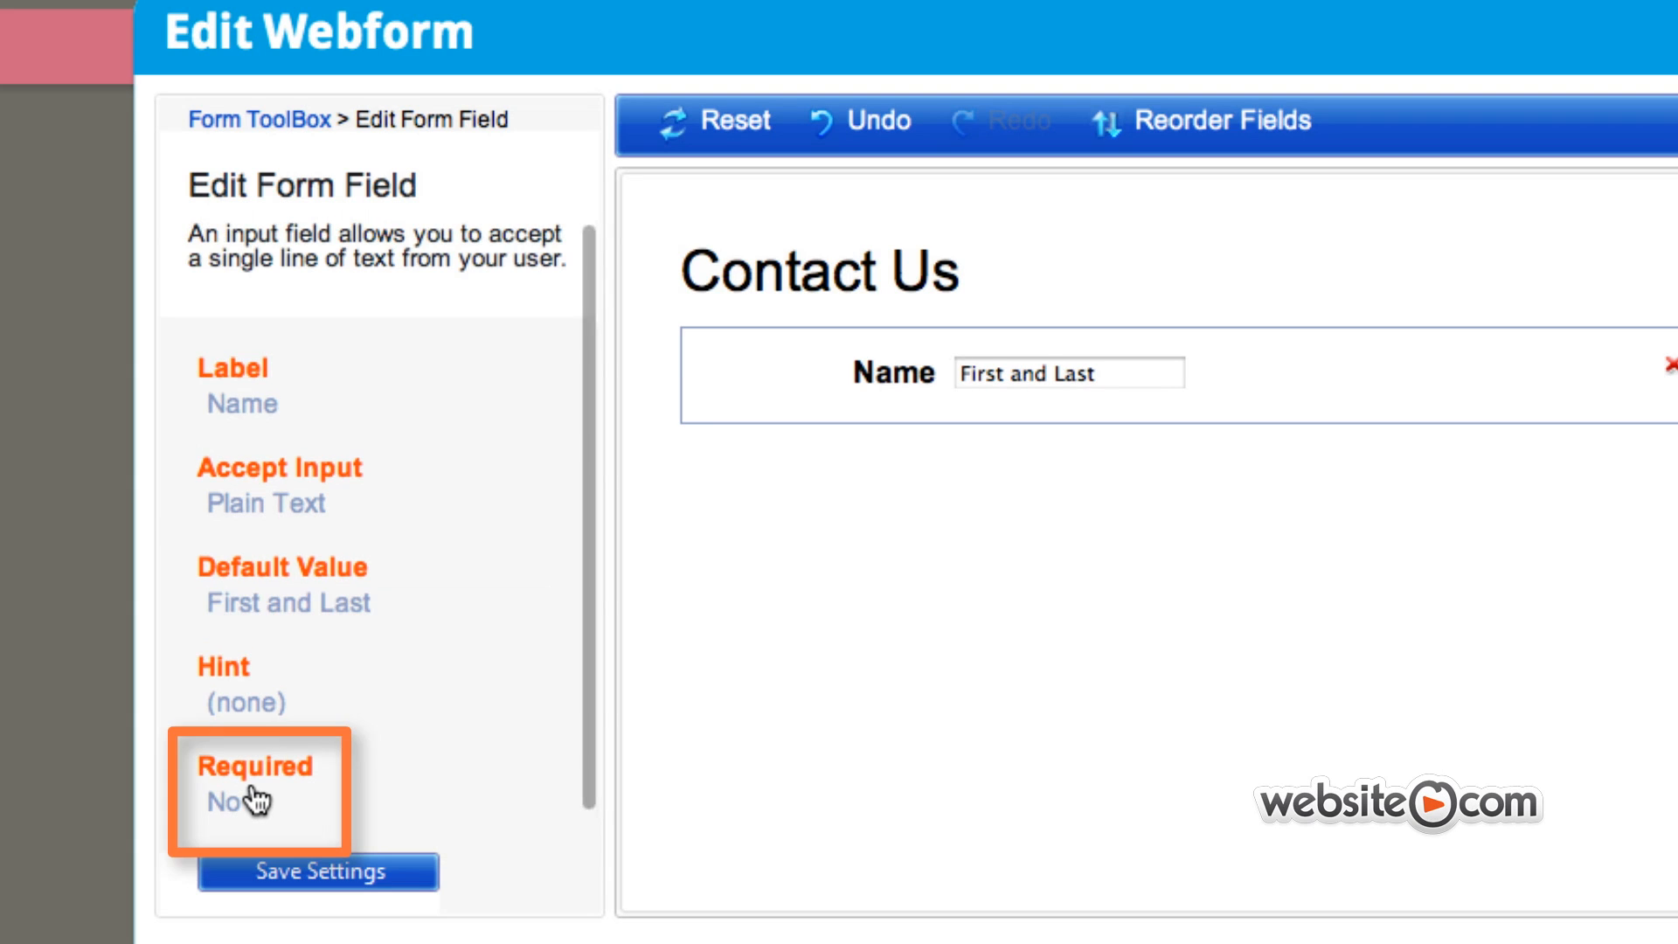
{"action": "left_click", "coordinate": [224, 797]}
{"action": "left_click", "coordinate": [229, 803]}
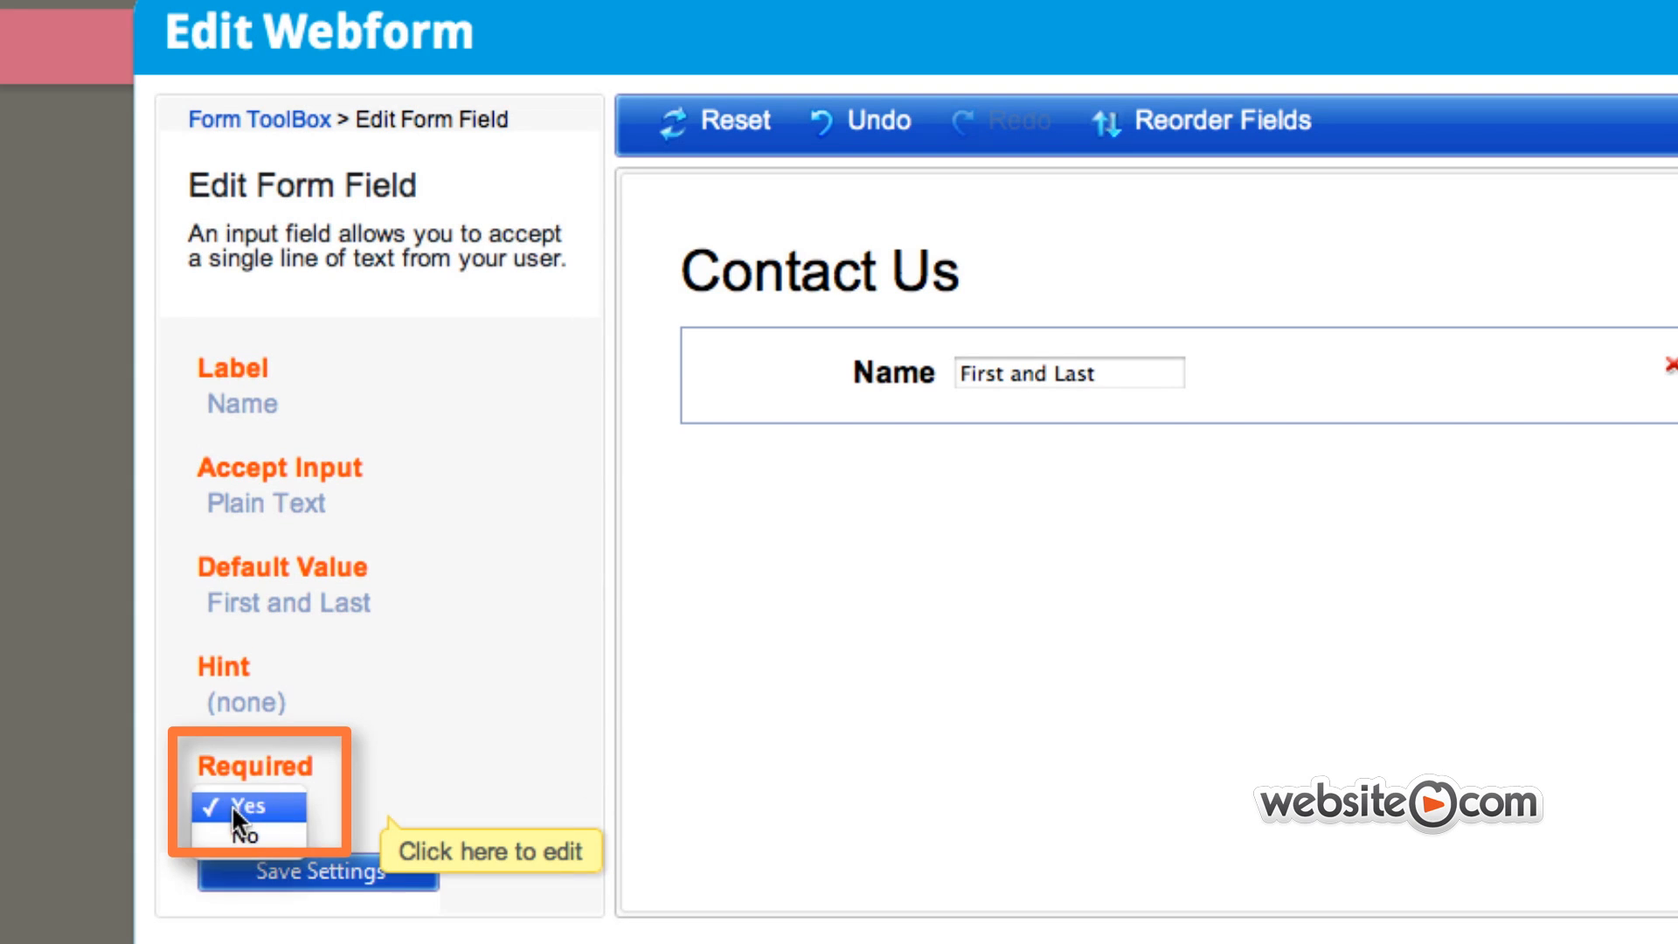
{"action": "left_click", "coordinate": [277, 806]}
{"action": "left_click", "coordinate": [341, 826]}
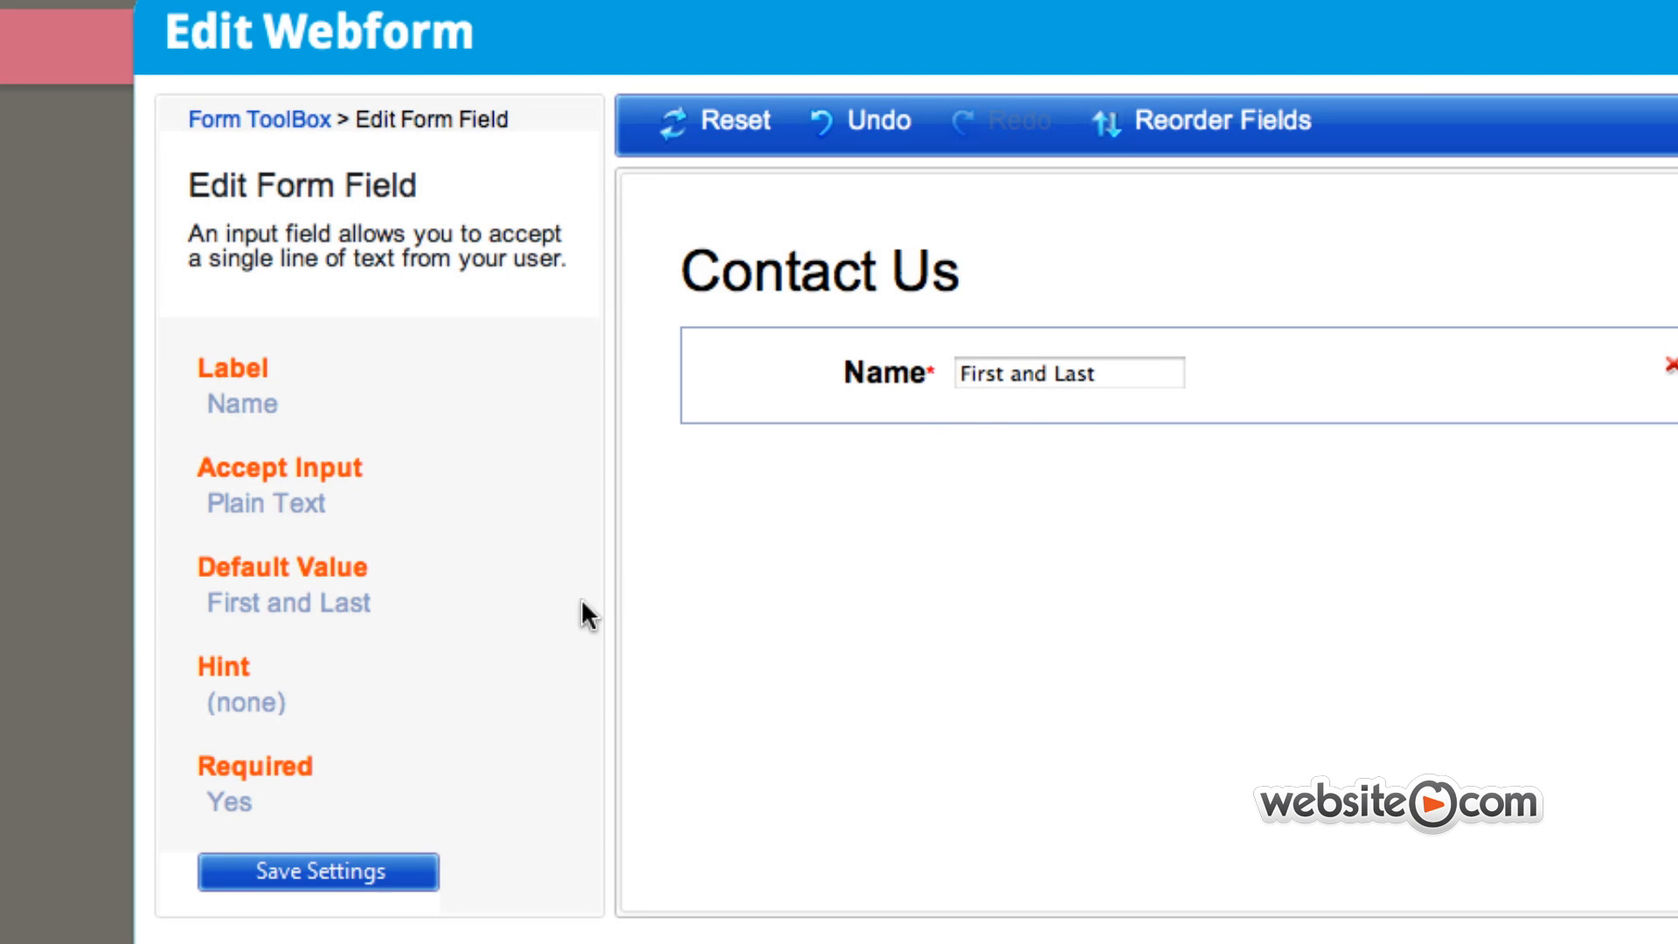
{"action": "left_click", "coordinate": [418, 877]}
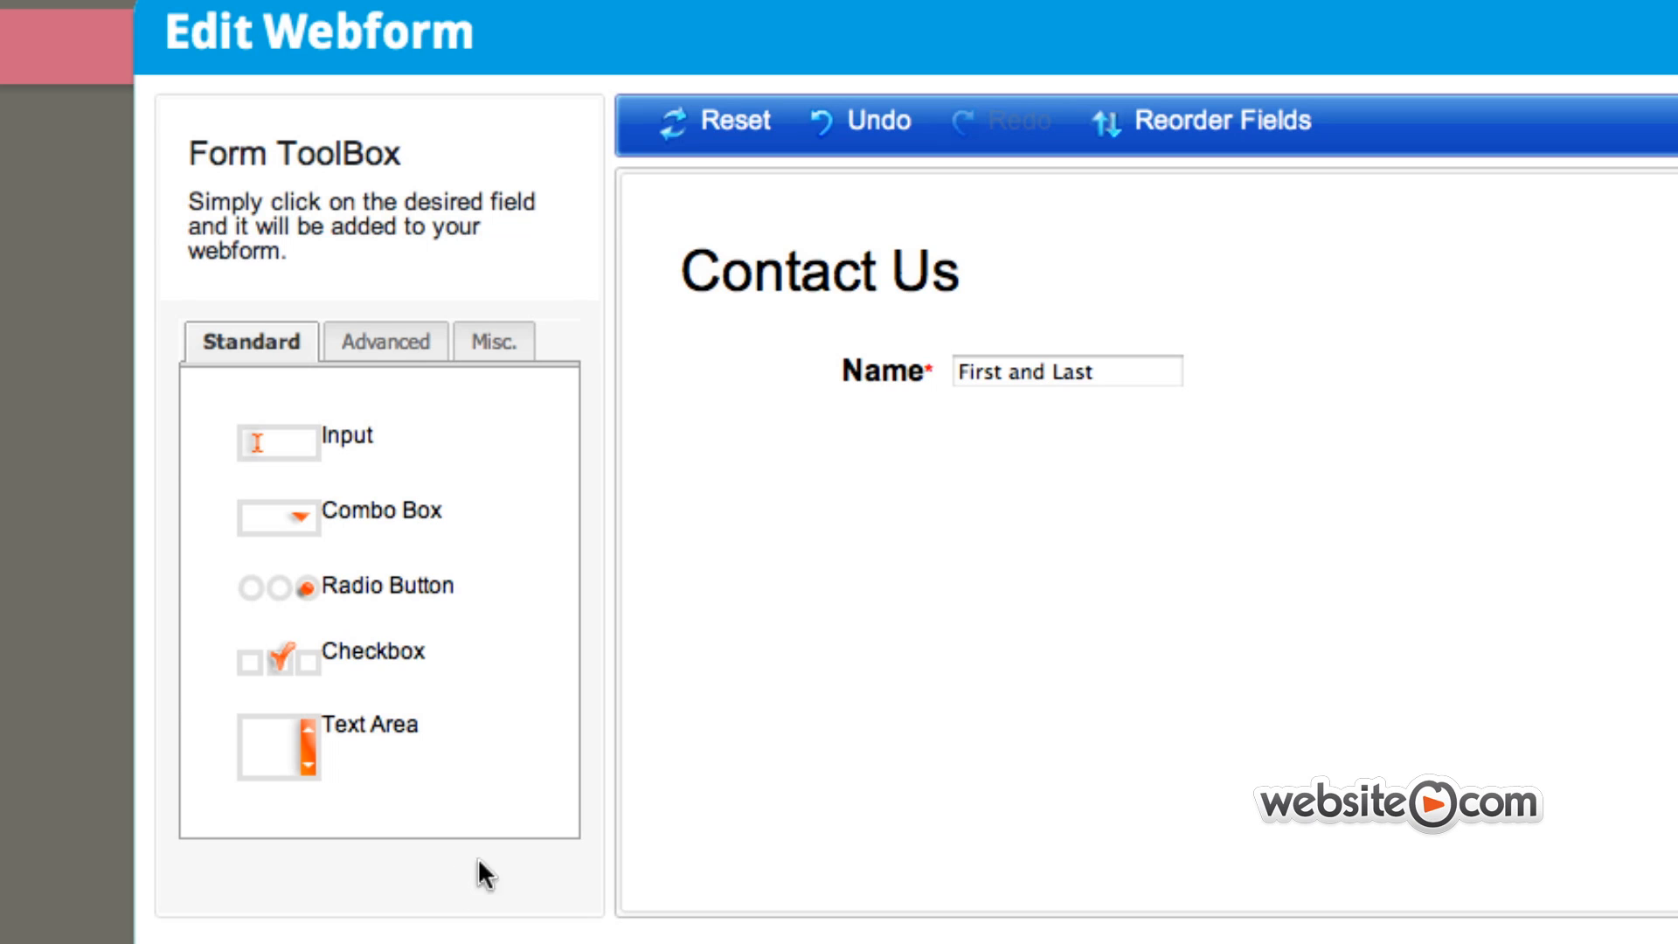
Add an email address field to the form, make it required and save its settings
{"action": "left_click", "coordinate": [428, 345]}
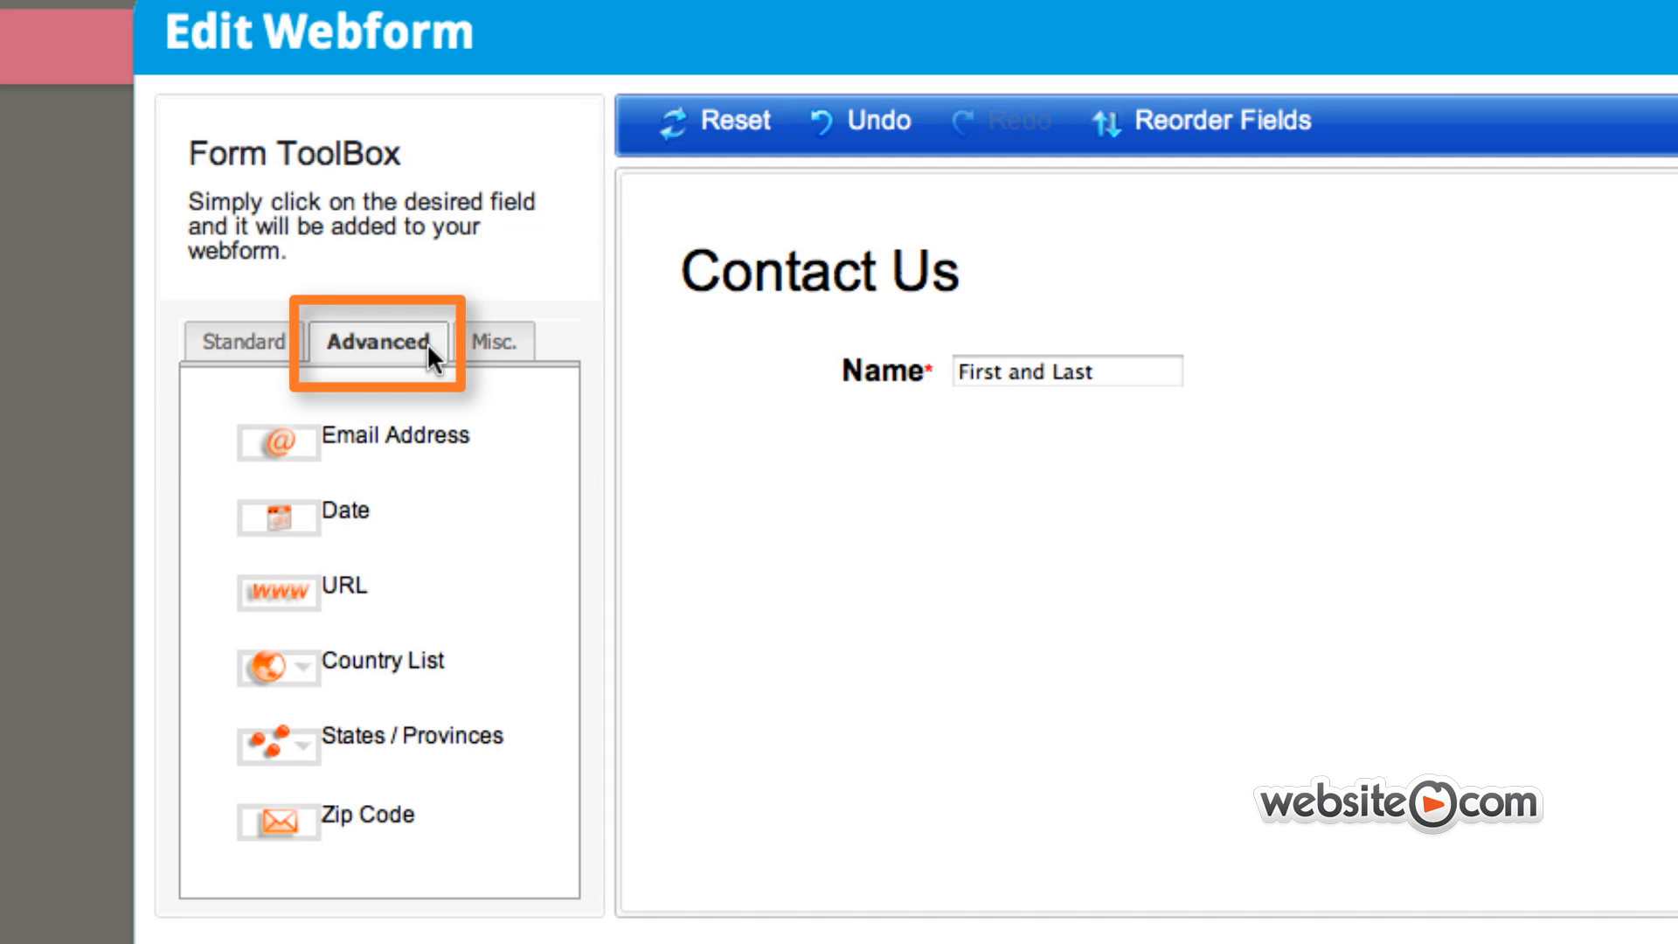
{"action": "left_click", "coordinate": [547, 460]}
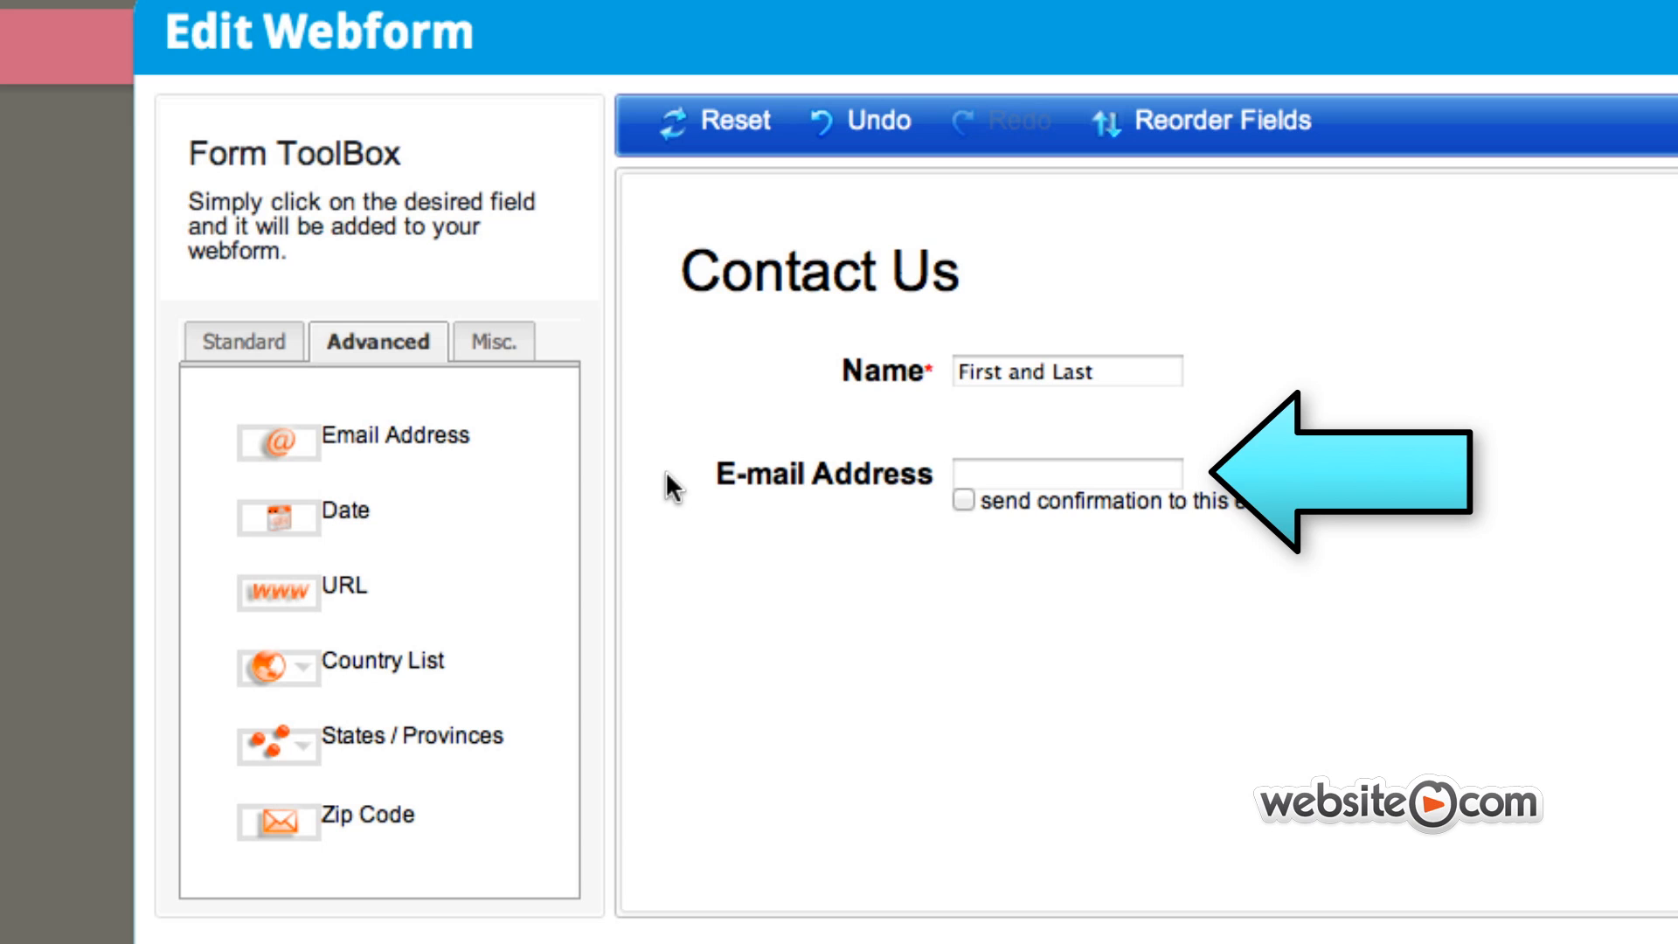
{"action": "left_click", "coordinate": [771, 473]}
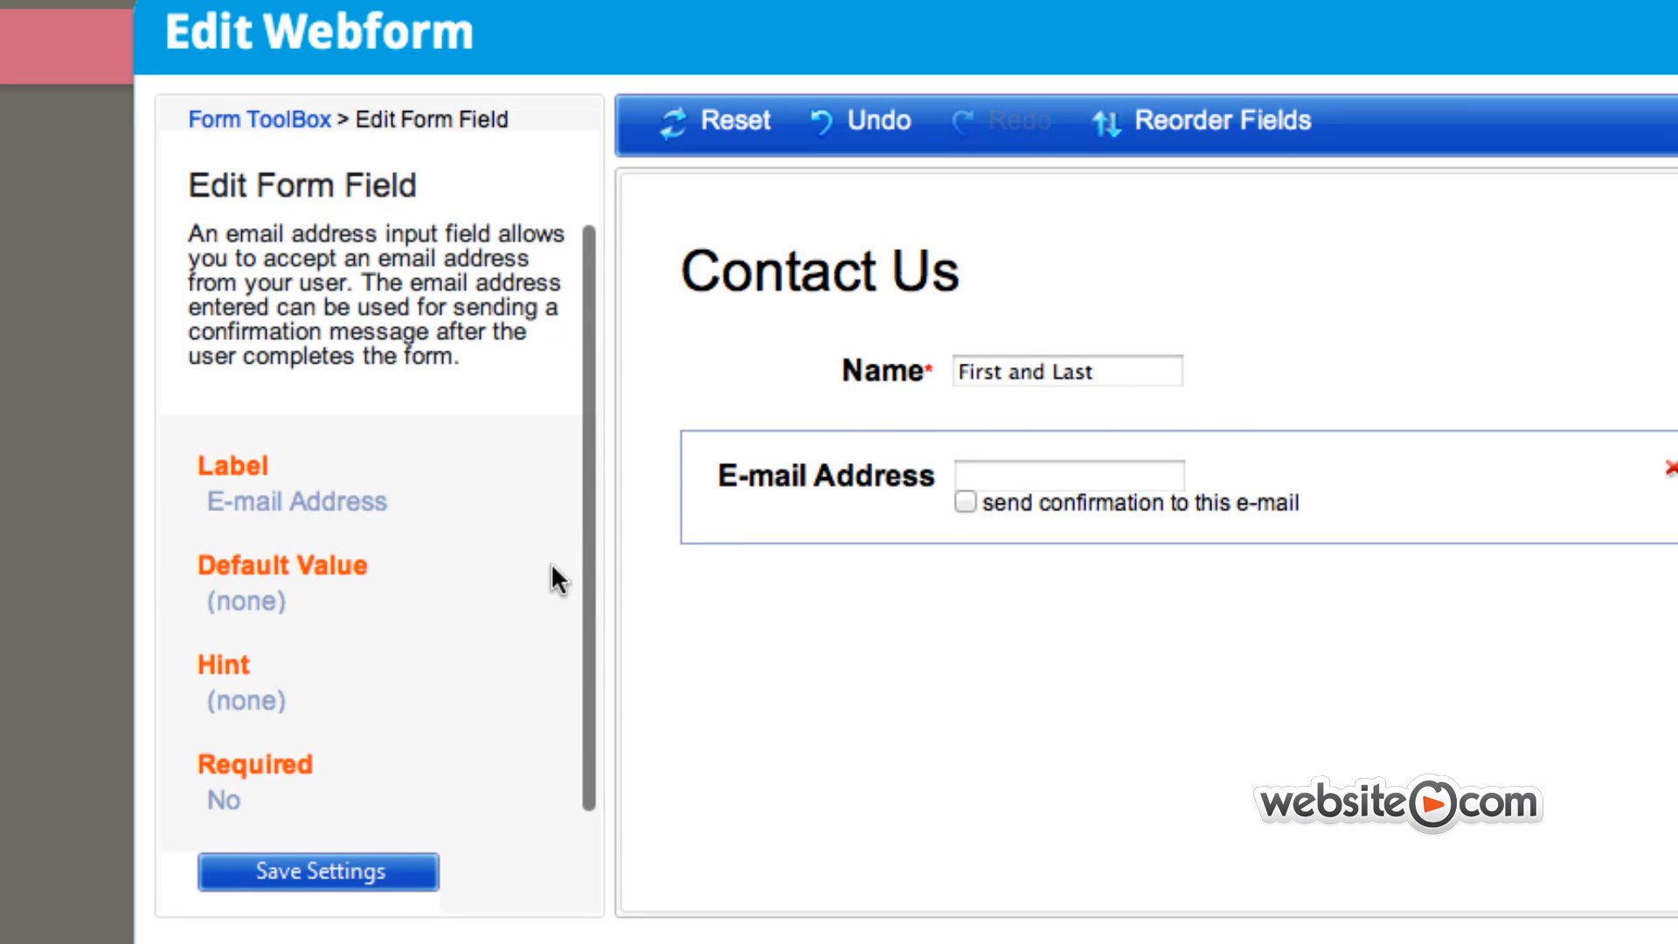
{"action": "left_click", "coordinate": [216, 798]}
{"action": "left_click", "coordinate": [221, 799]}
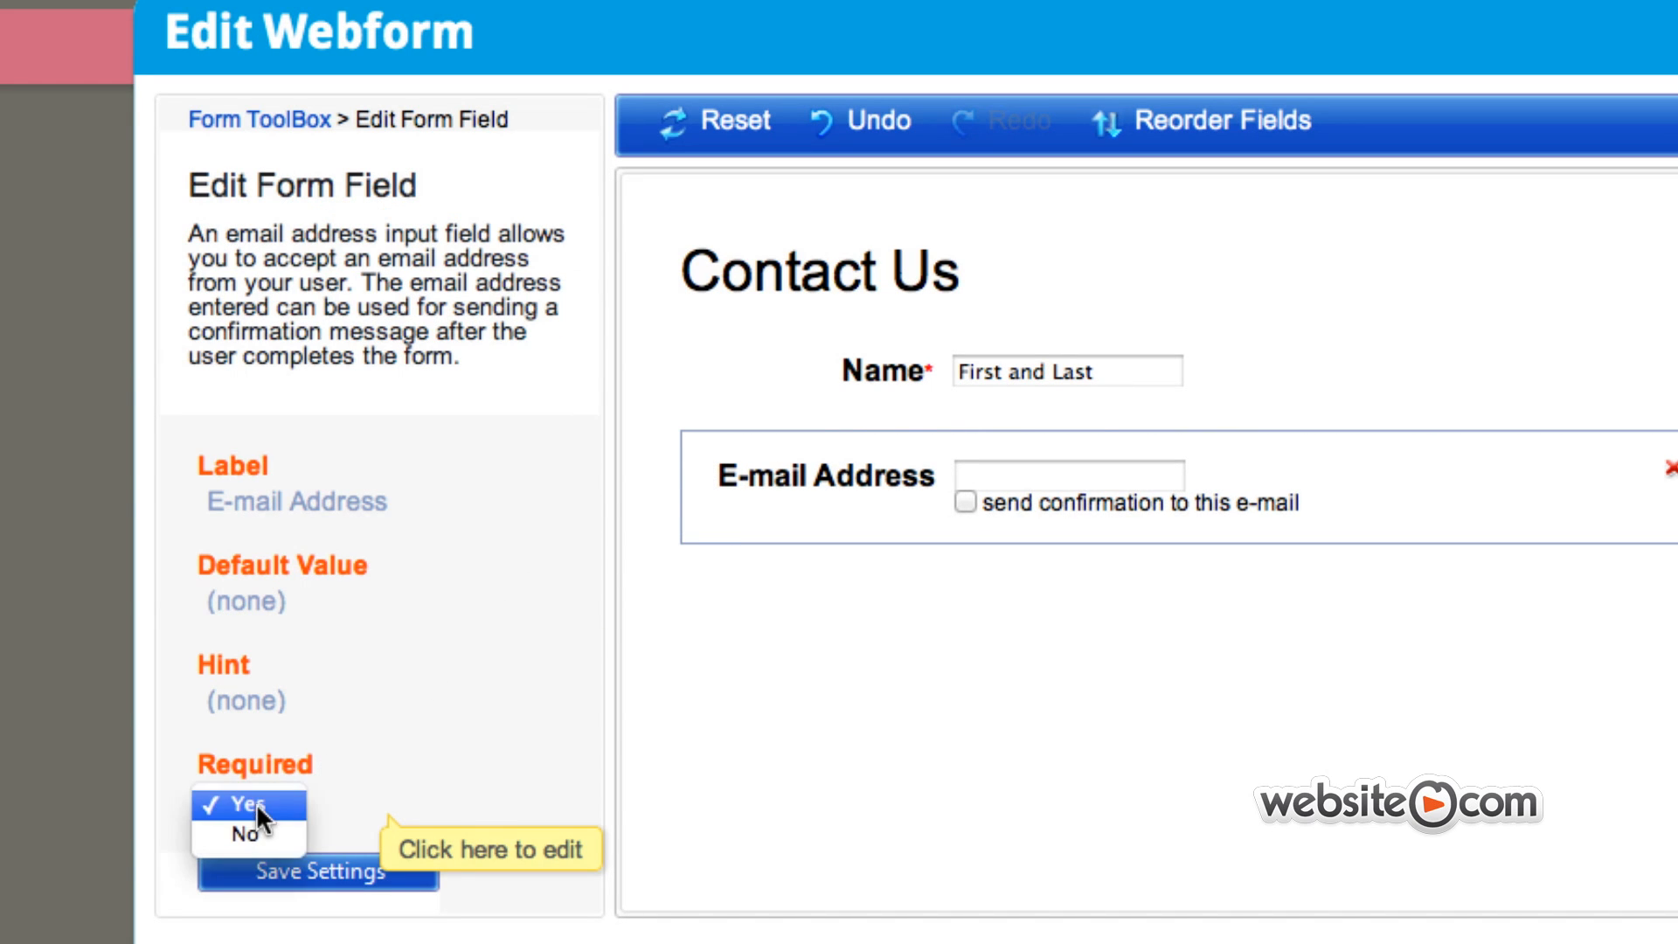
{"action": "left_click", "coordinate": [280, 804]}
{"action": "left_click", "coordinate": [363, 874]}
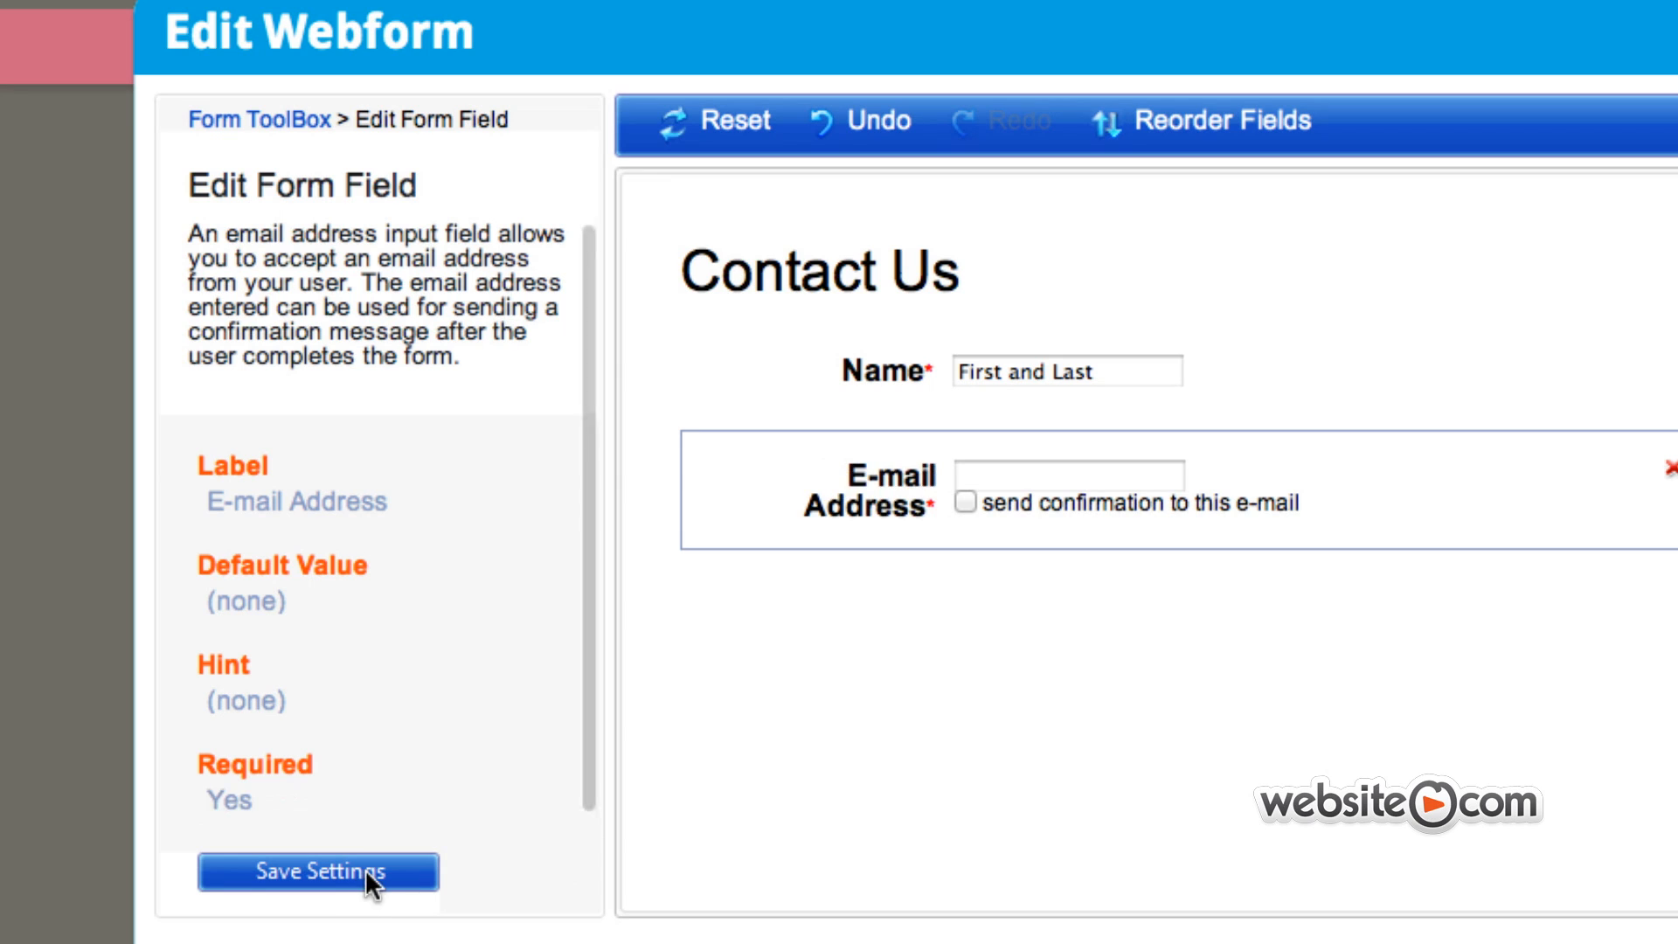
{"action": "left_click", "coordinate": [393, 874]}
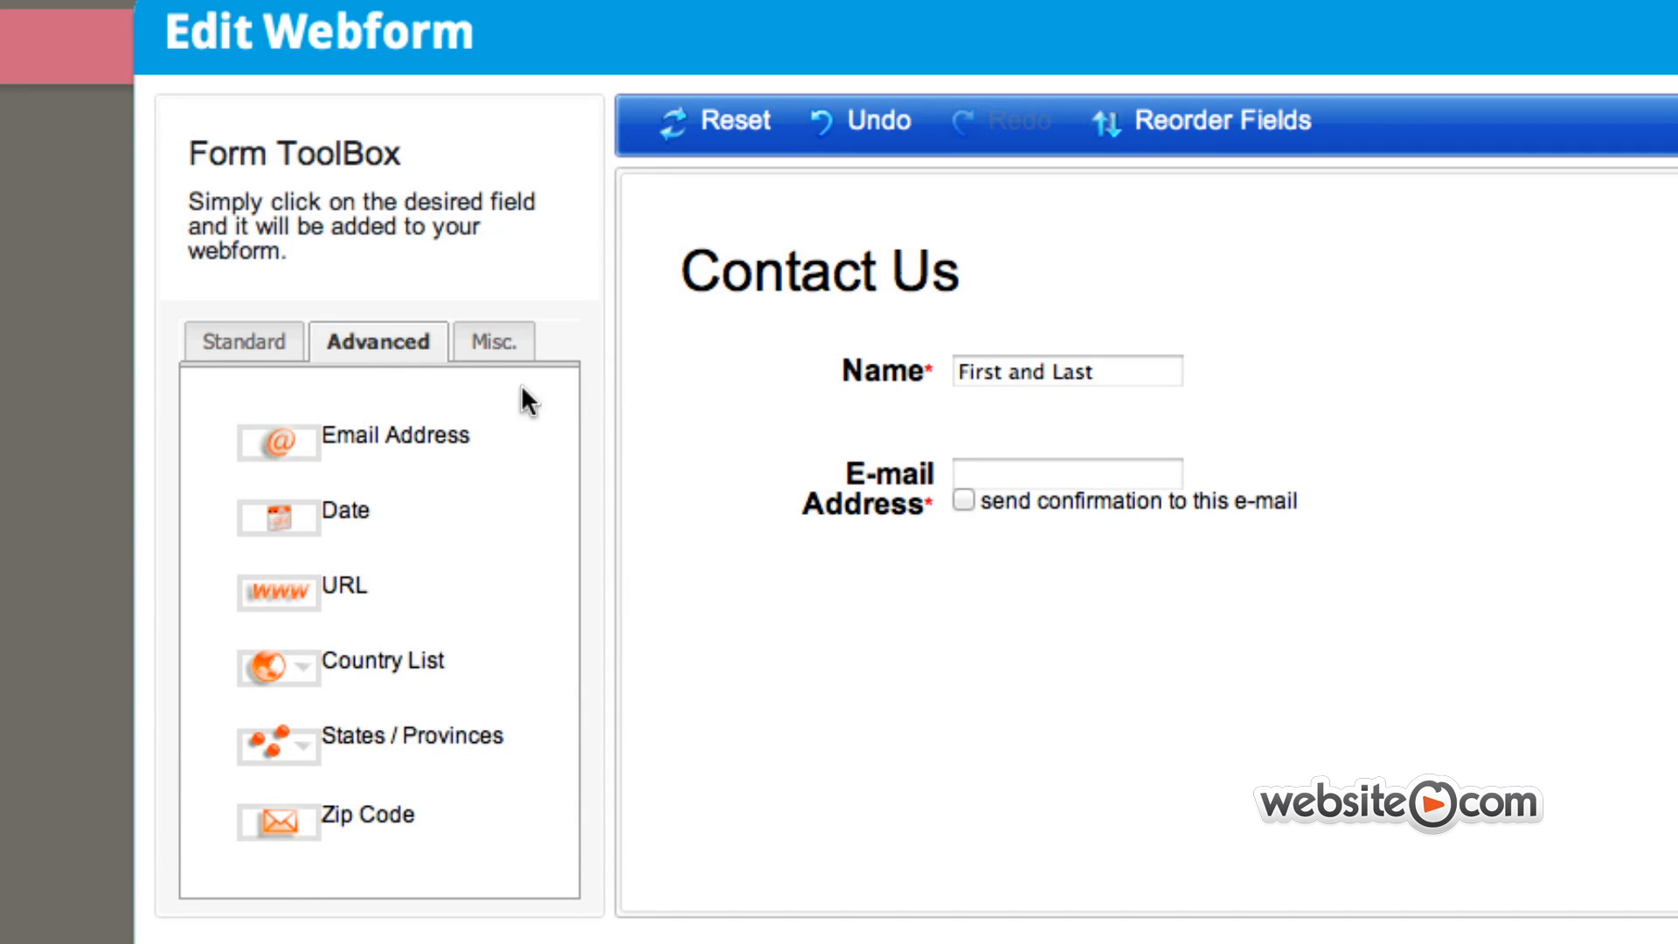
Add a text area to the form, label it "Comments" and save its settings
{"action": "left_click", "coordinate": [278, 362]}
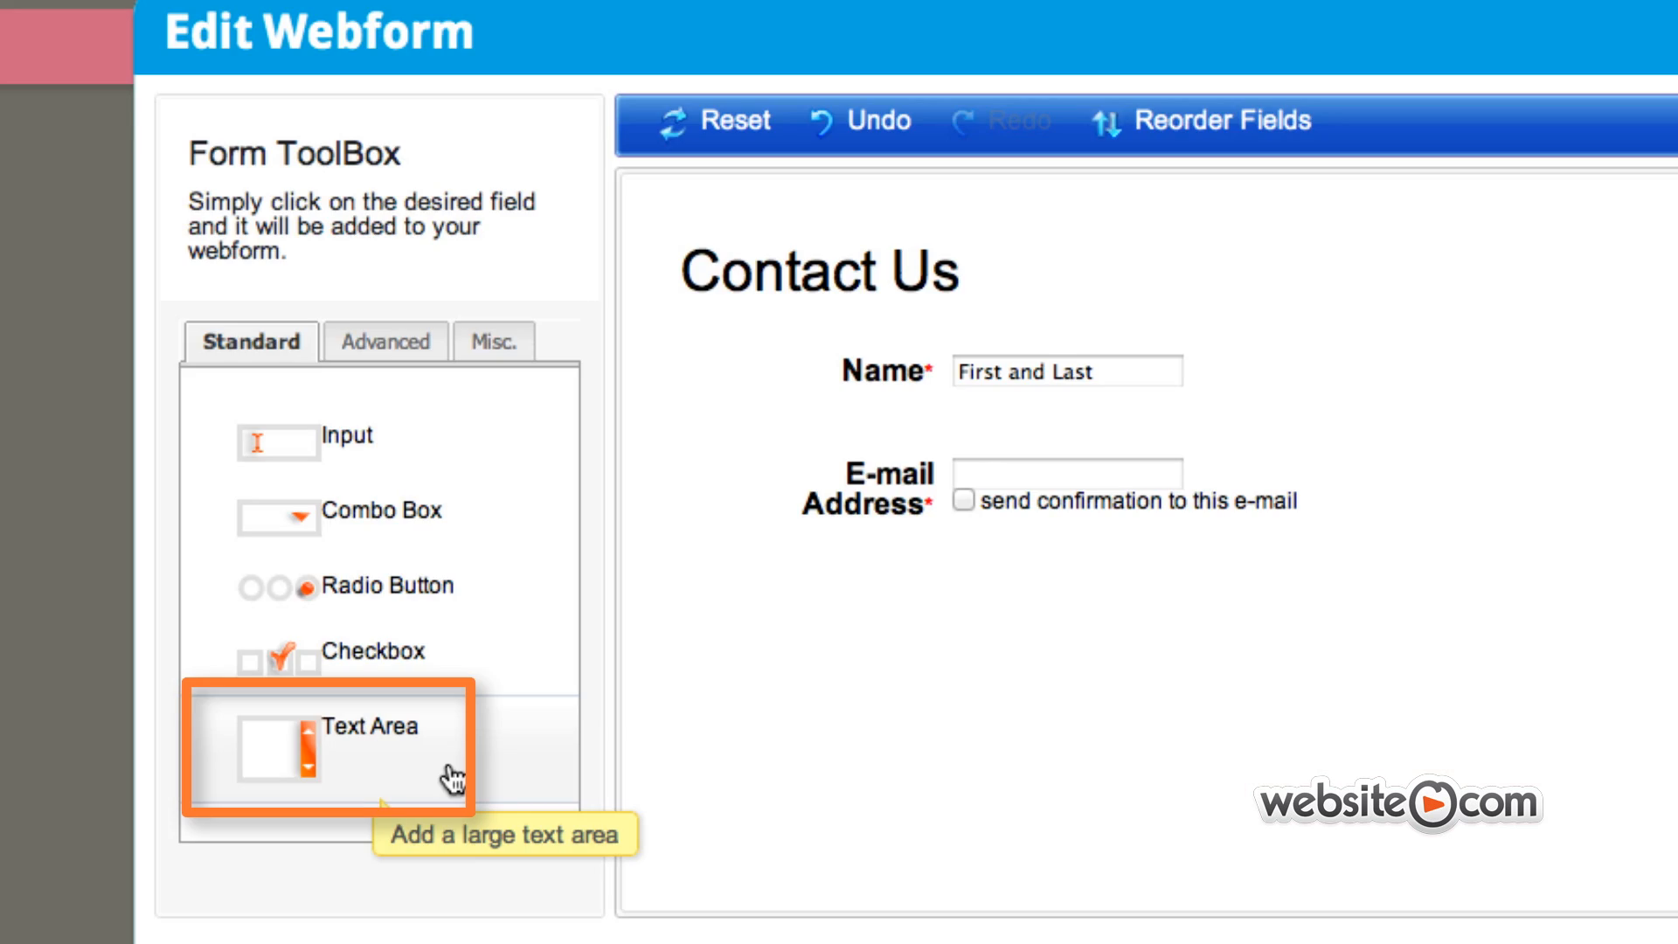
{"action": "left_click", "coordinate": [451, 774]}
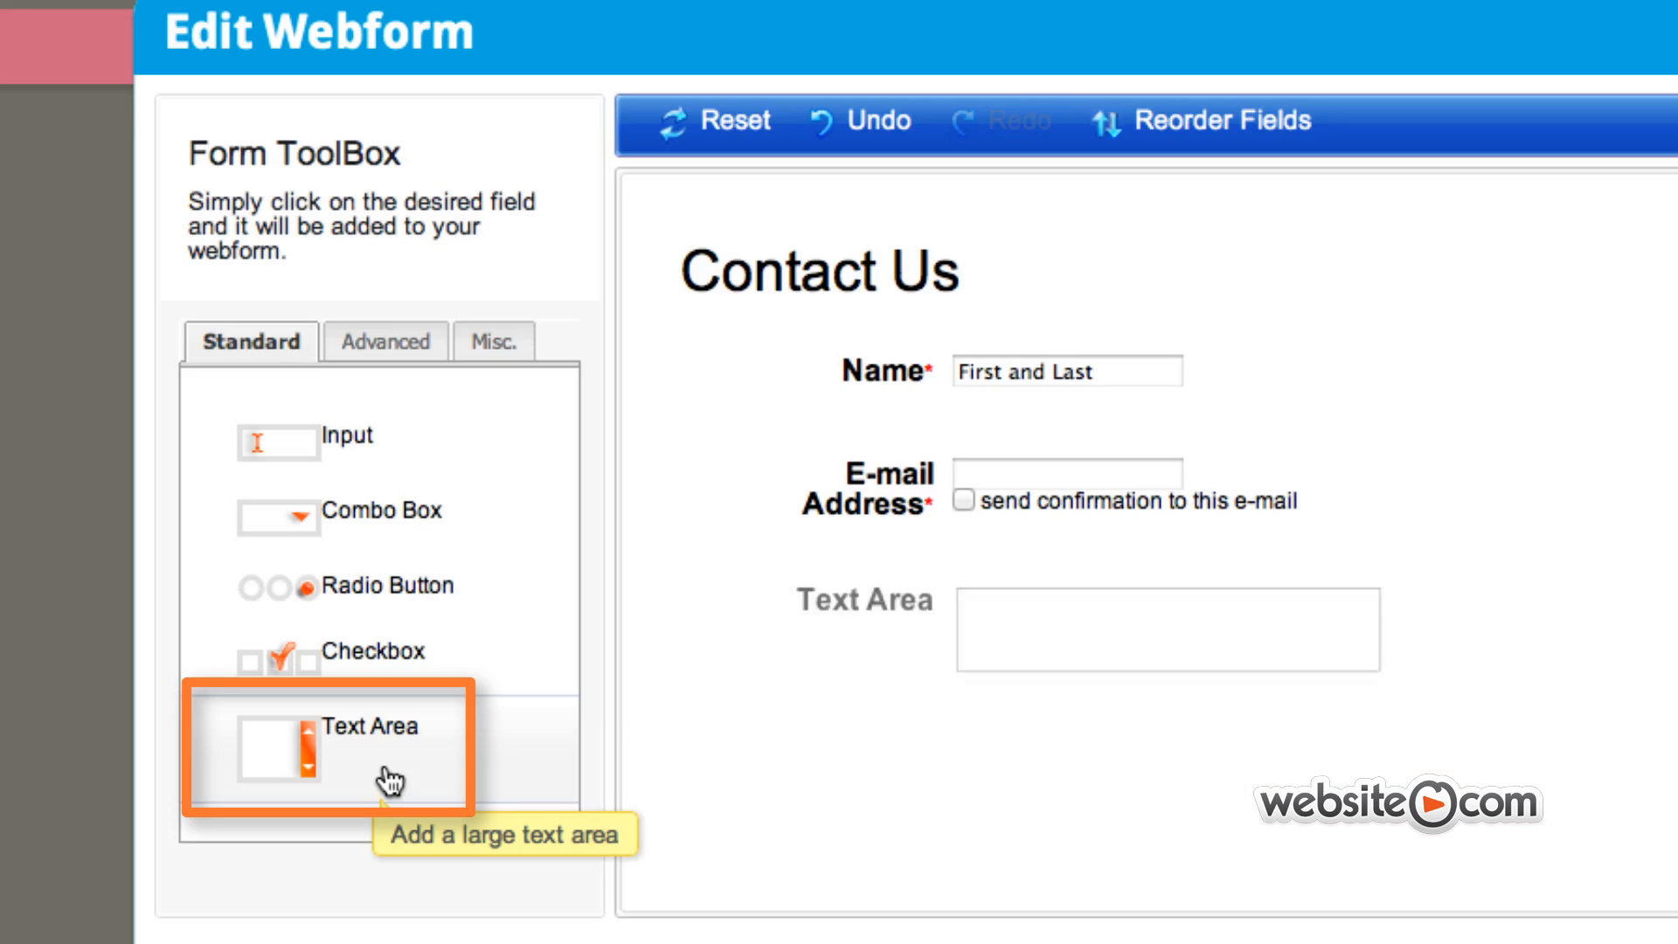
{"action": "left_click", "coordinate": [855, 617]}
{"action": "left_click", "coordinate": [266, 435]}
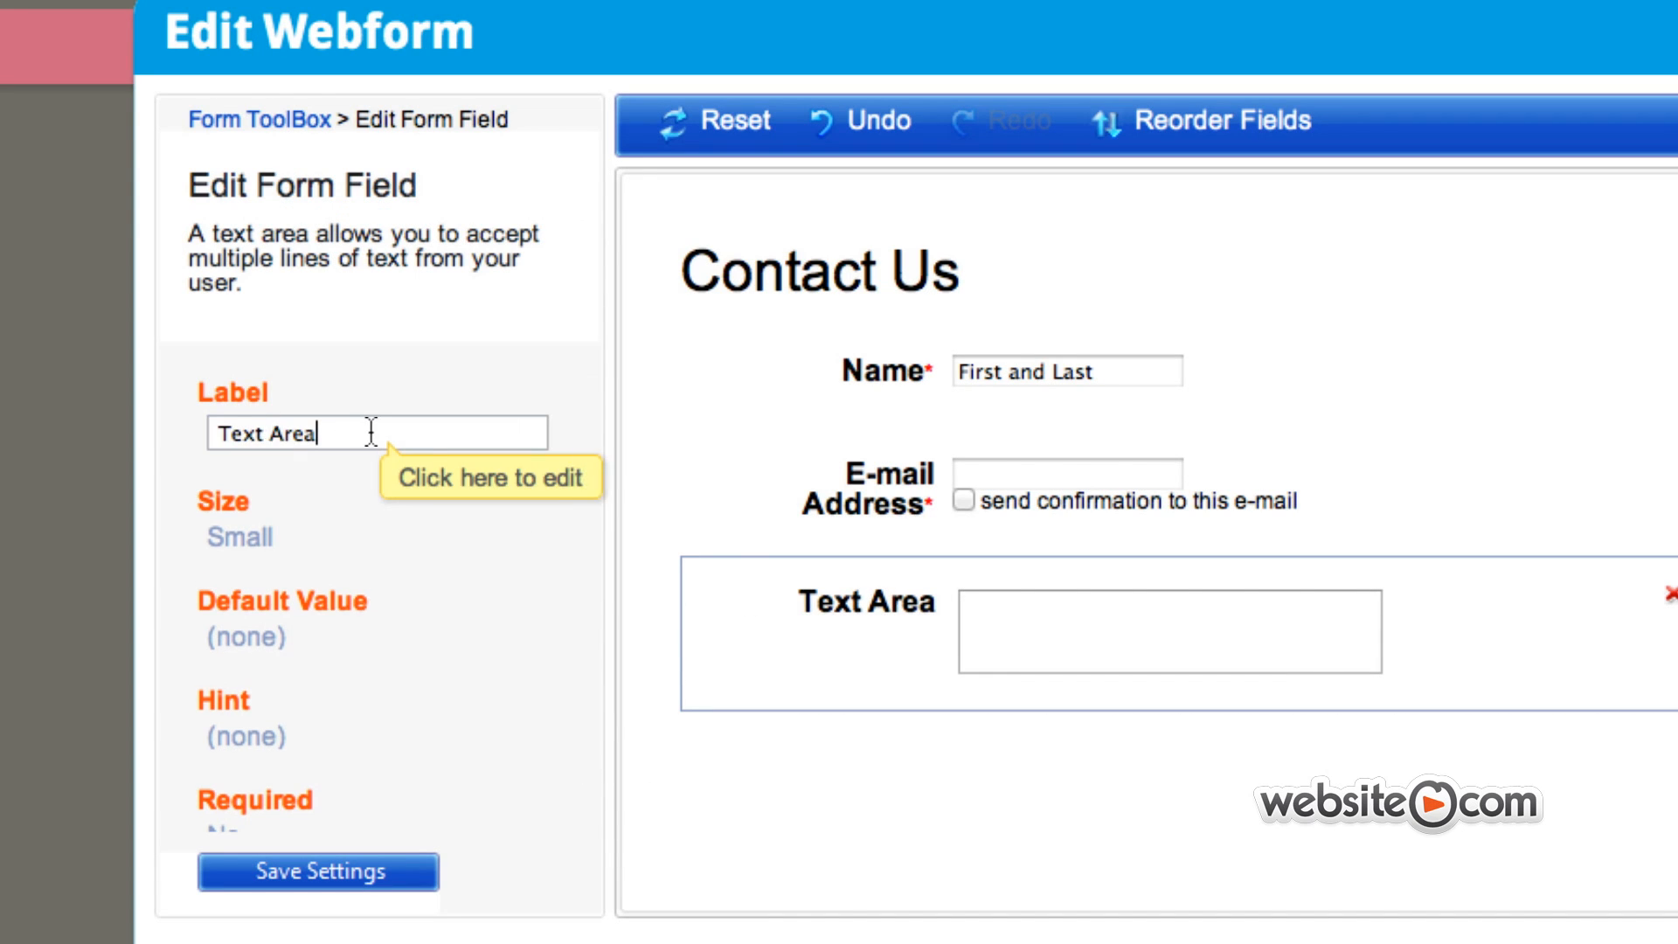
{"action": "triple_click", "coordinate": [372, 431]}
{"action": "type", "text": "Comment"}
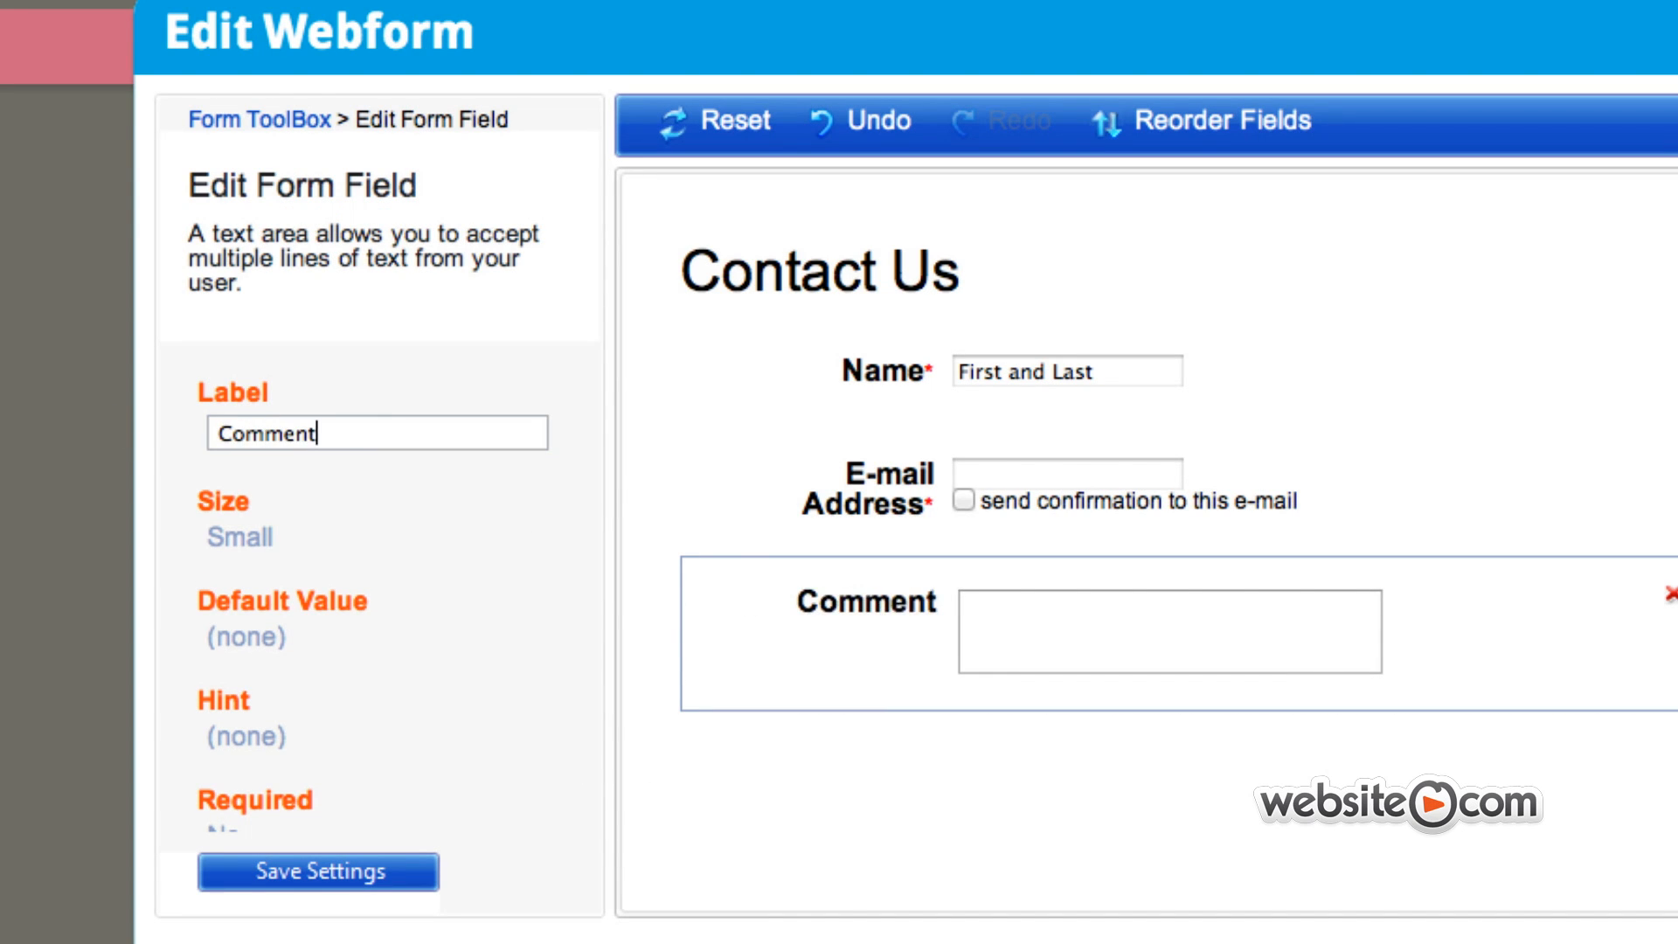
{"action": "type", "text": "s"}
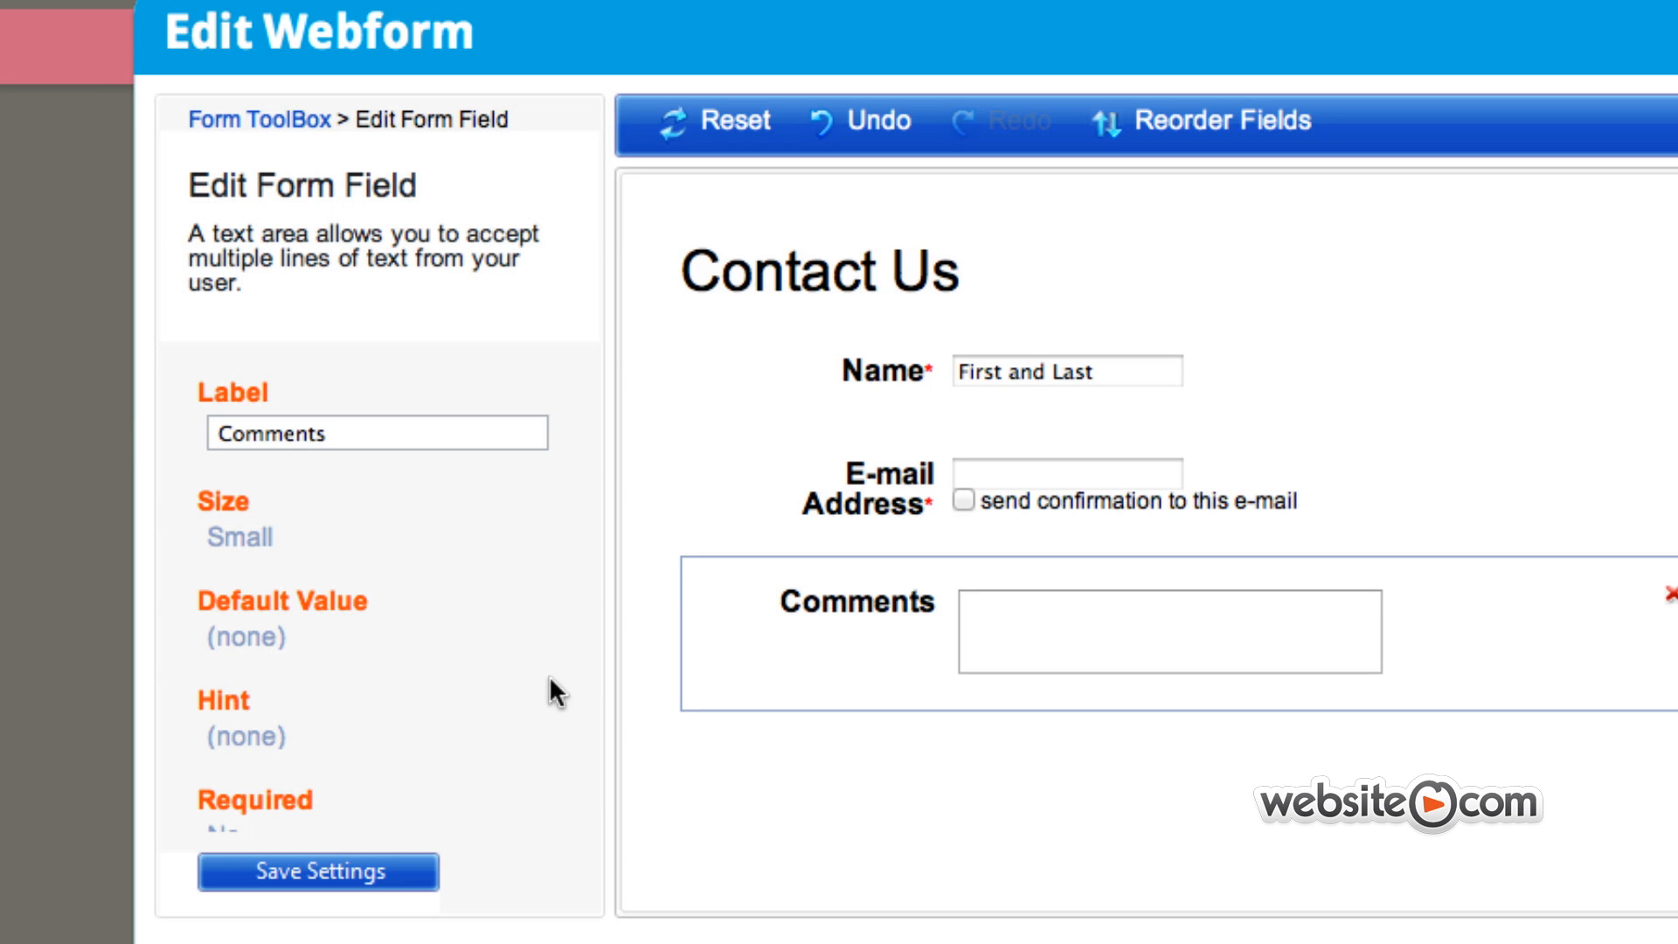
{"action": "left_click", "coordinate": [396, 882]}
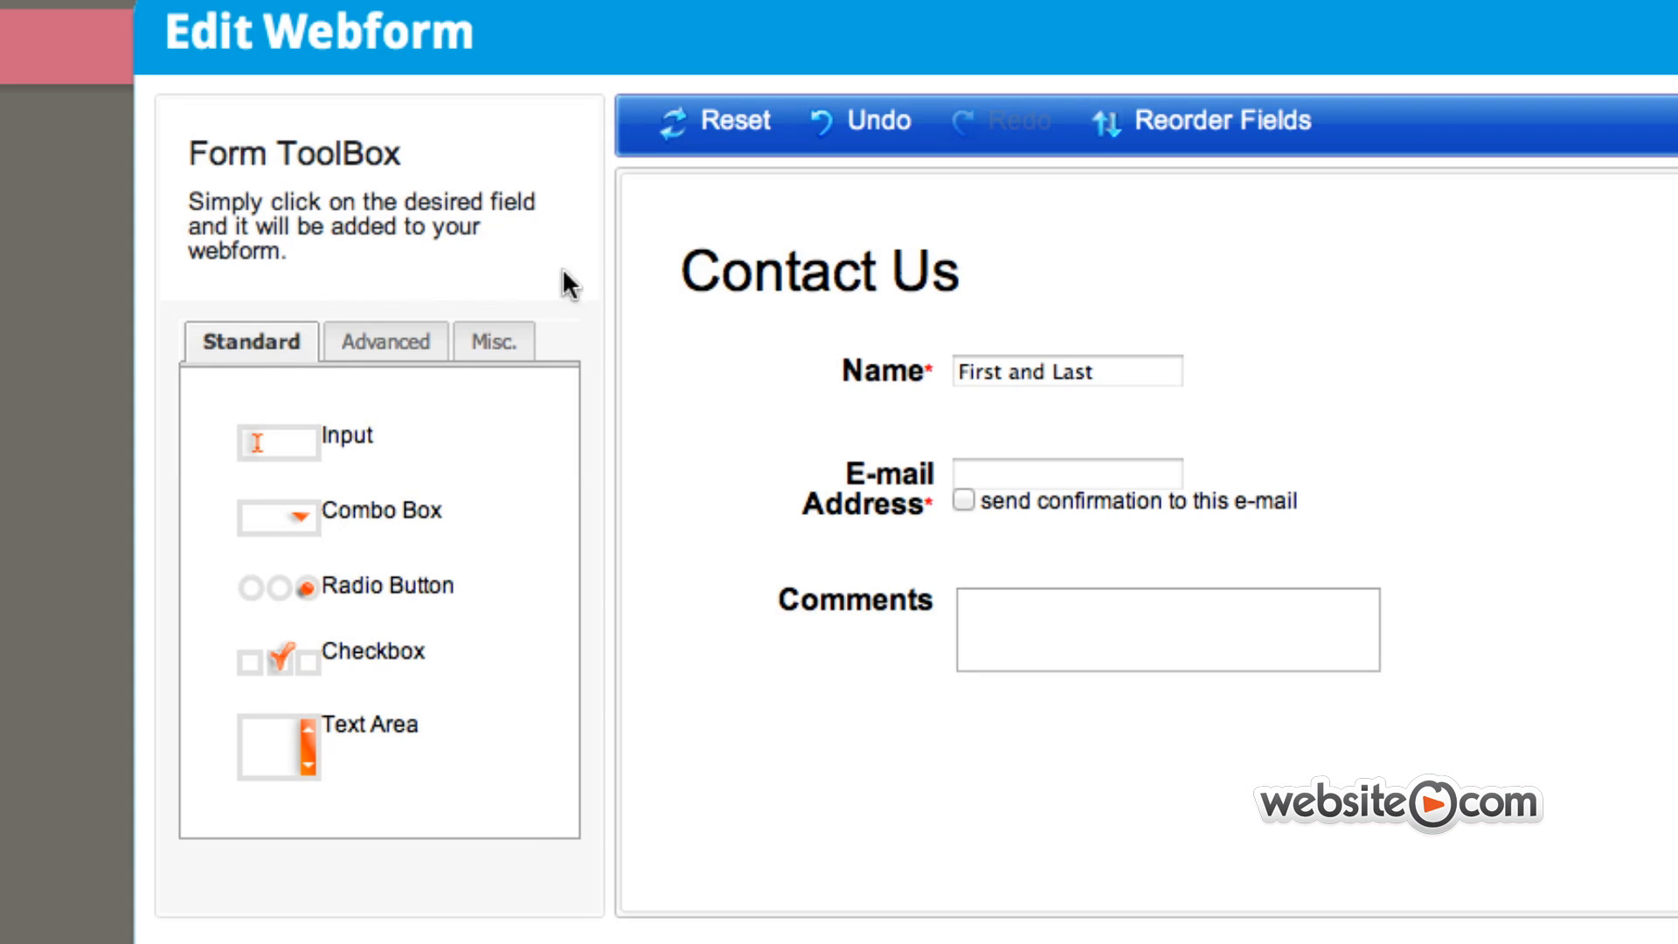
Add a phone number field to the form, enter a sample phone number as its hint and save its settings
{"action": "left_click", "coordinate": [507, 354]}
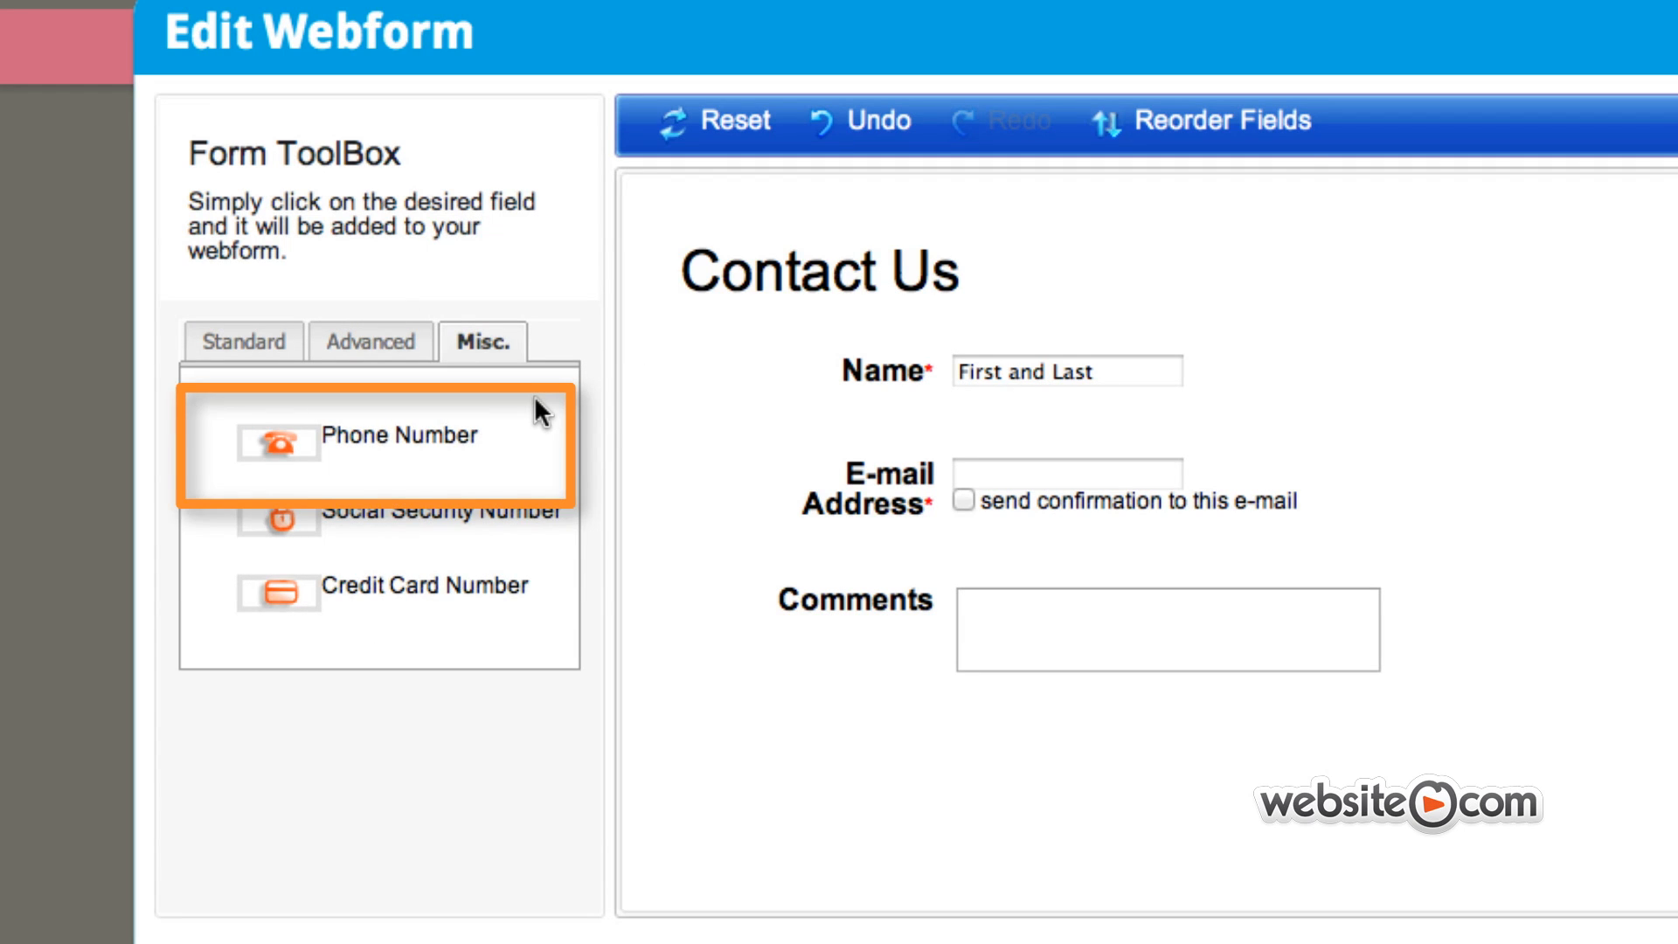
{"action": "left_click", "coordinate": [490, 461]}
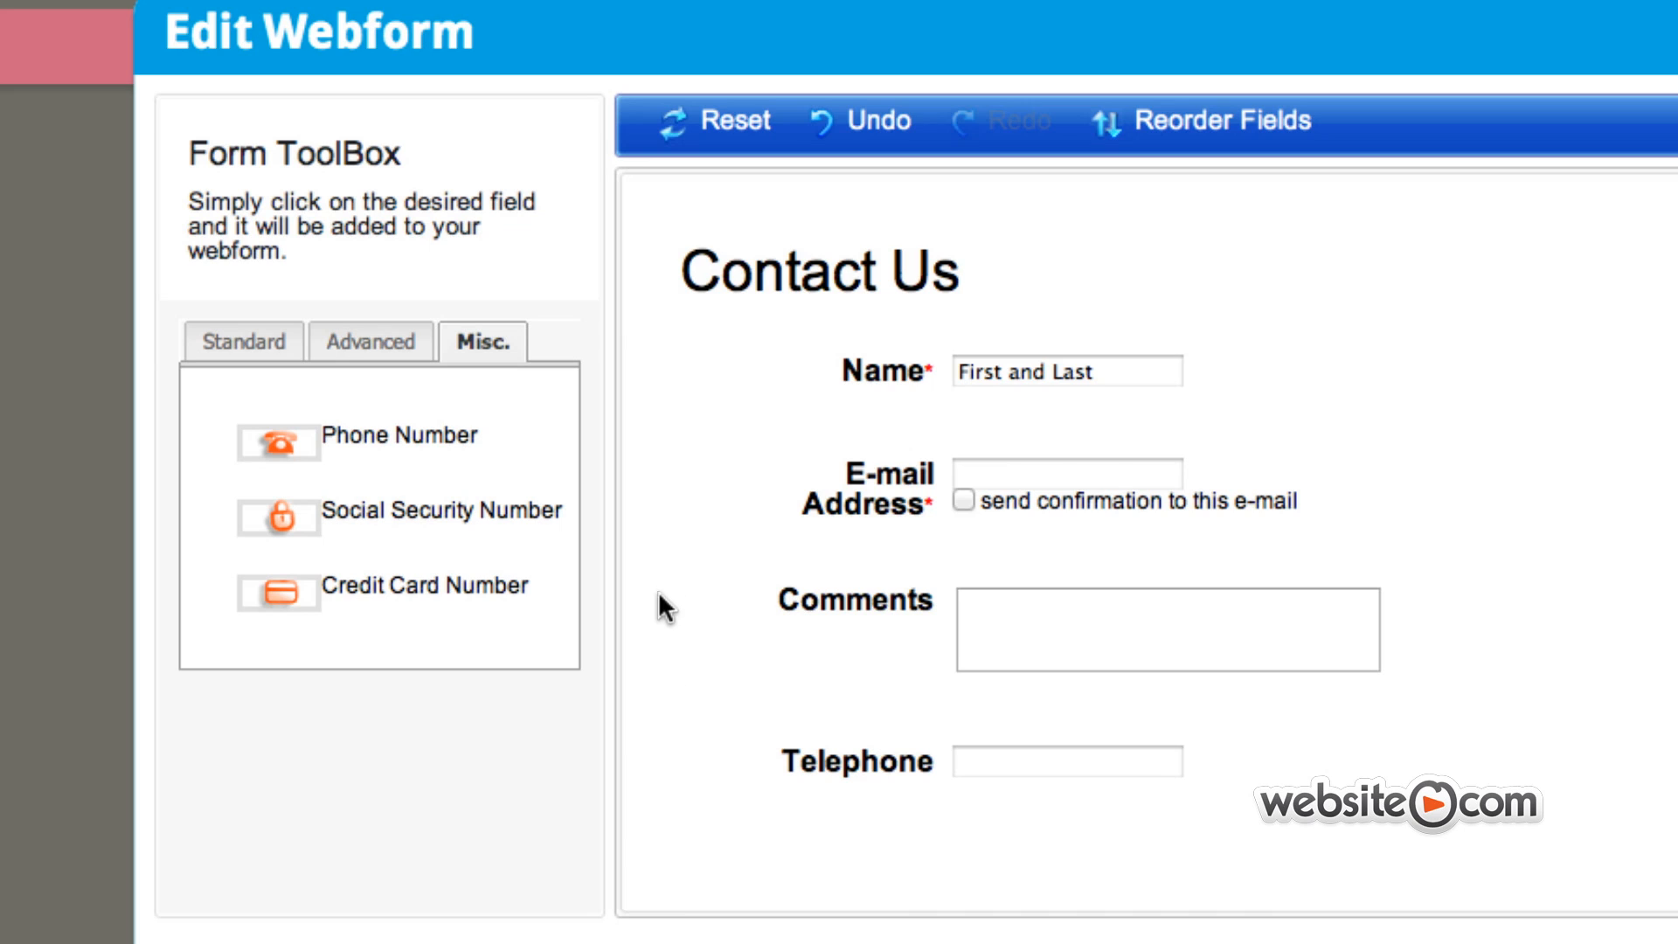
{"action": "left_click", "coordinate": [897, 774]}
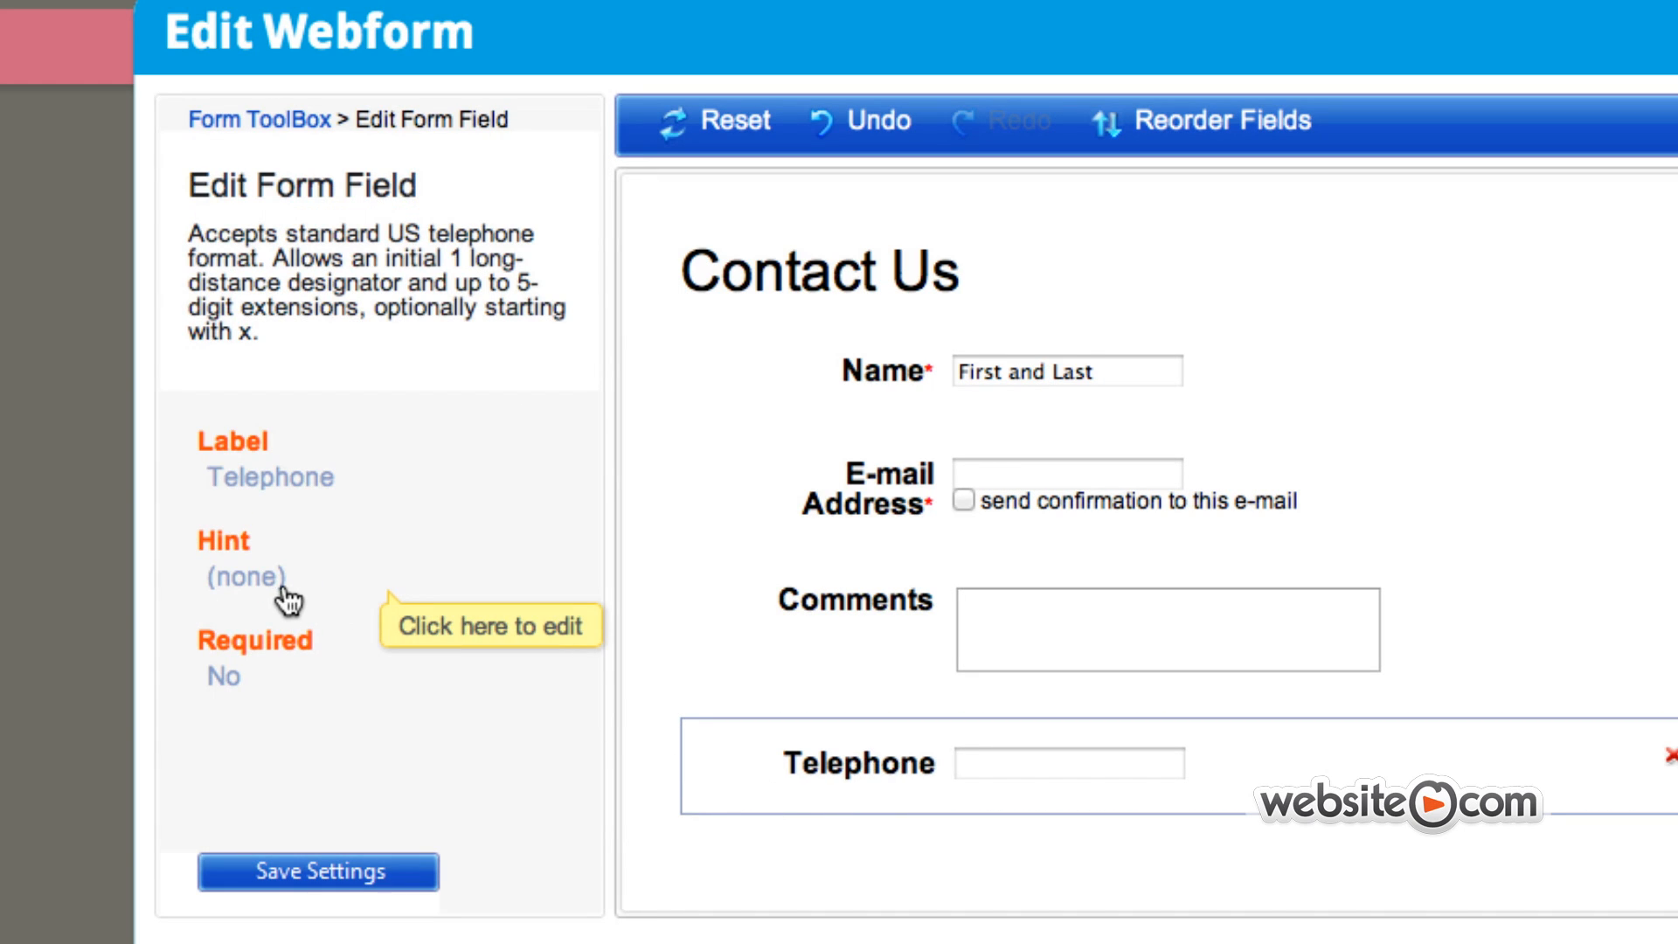
{"action": "left_click", "coordinate": [243, 586]}
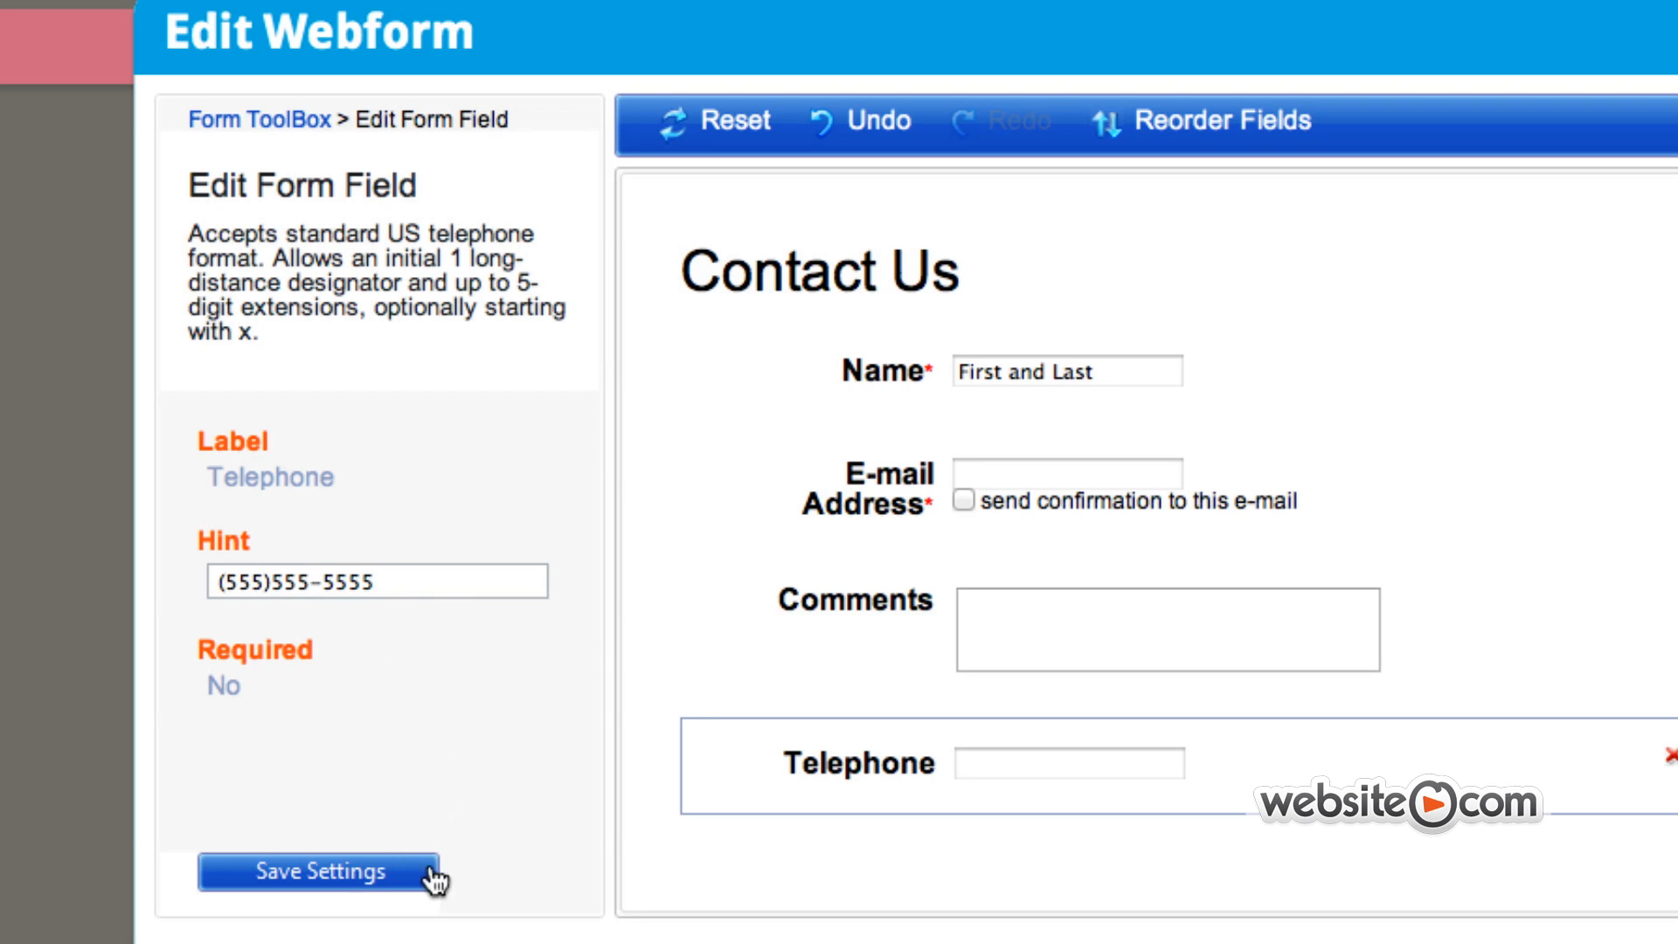
{"action": "left_click", "coordinate": [407, 885]}
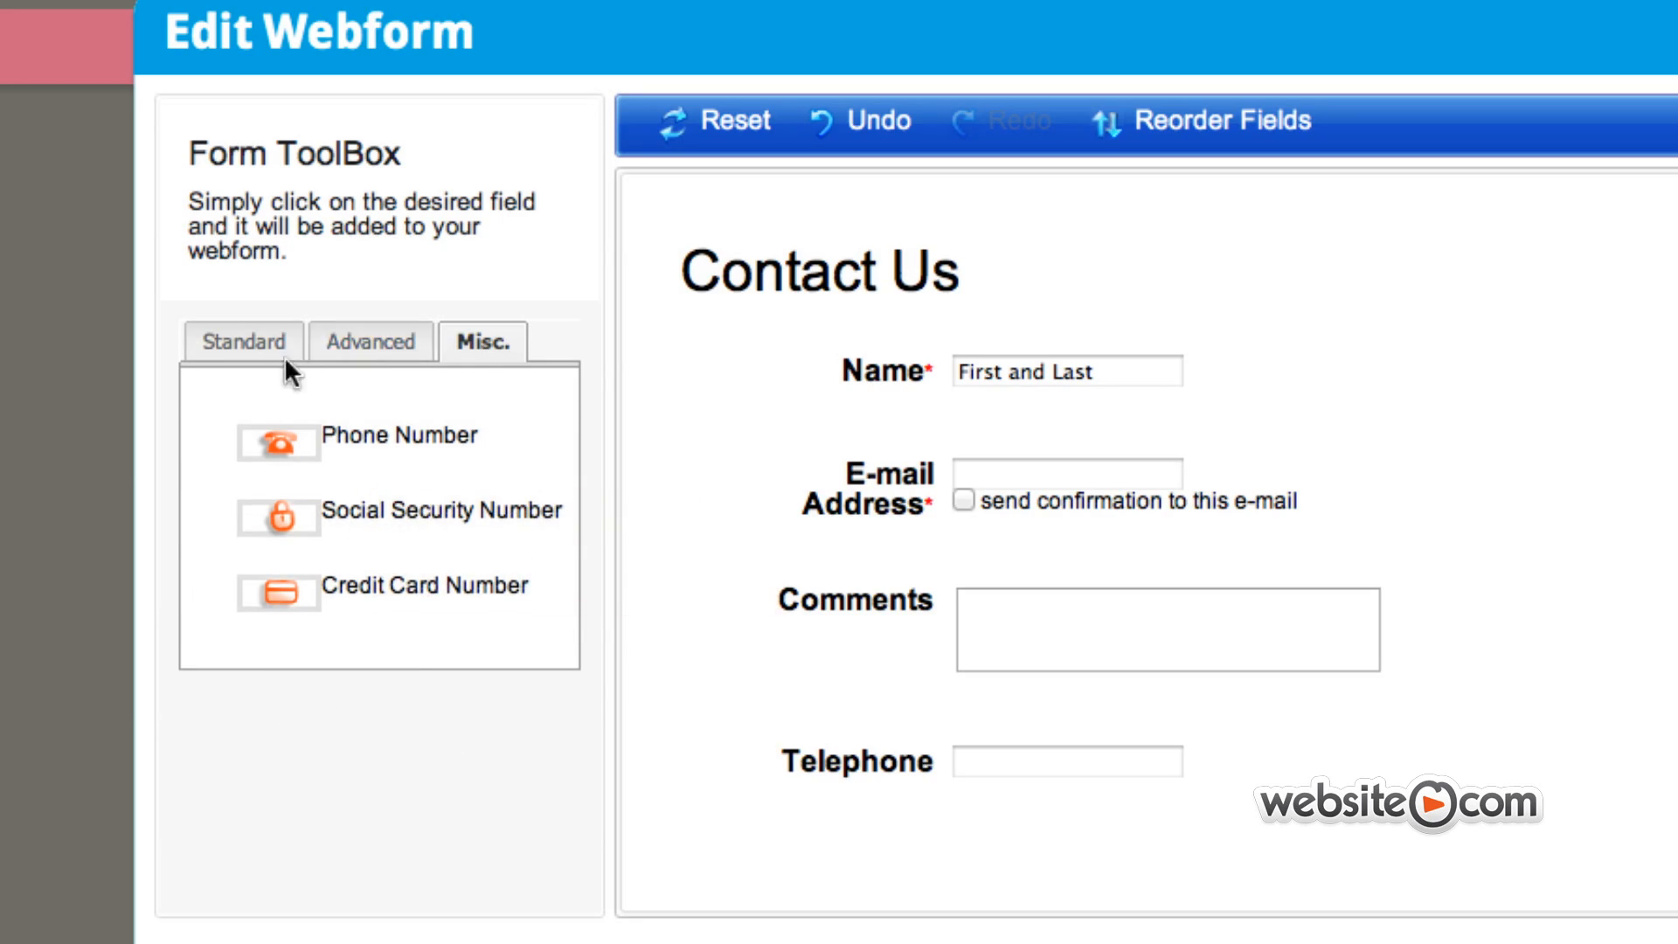
Add a checkbox field to the form and label it "Favorite Flavors"
{"action": "left_click", "coordinate": [248, 348]}
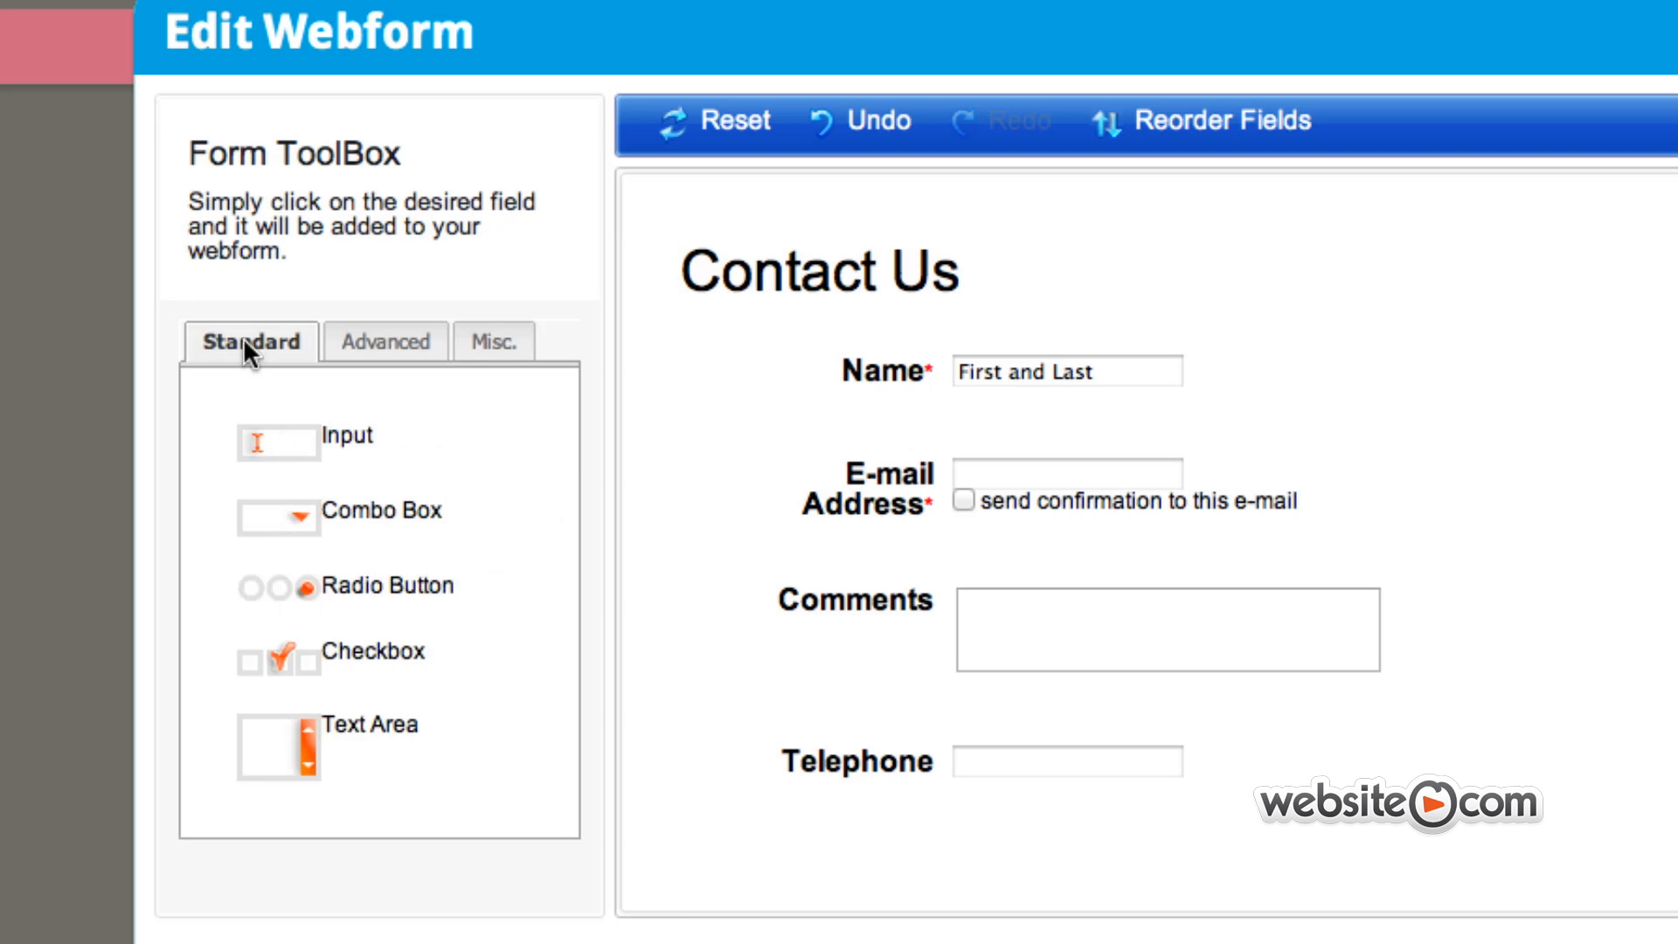
{"action": "left_click", "coordinate": [503, 675]}
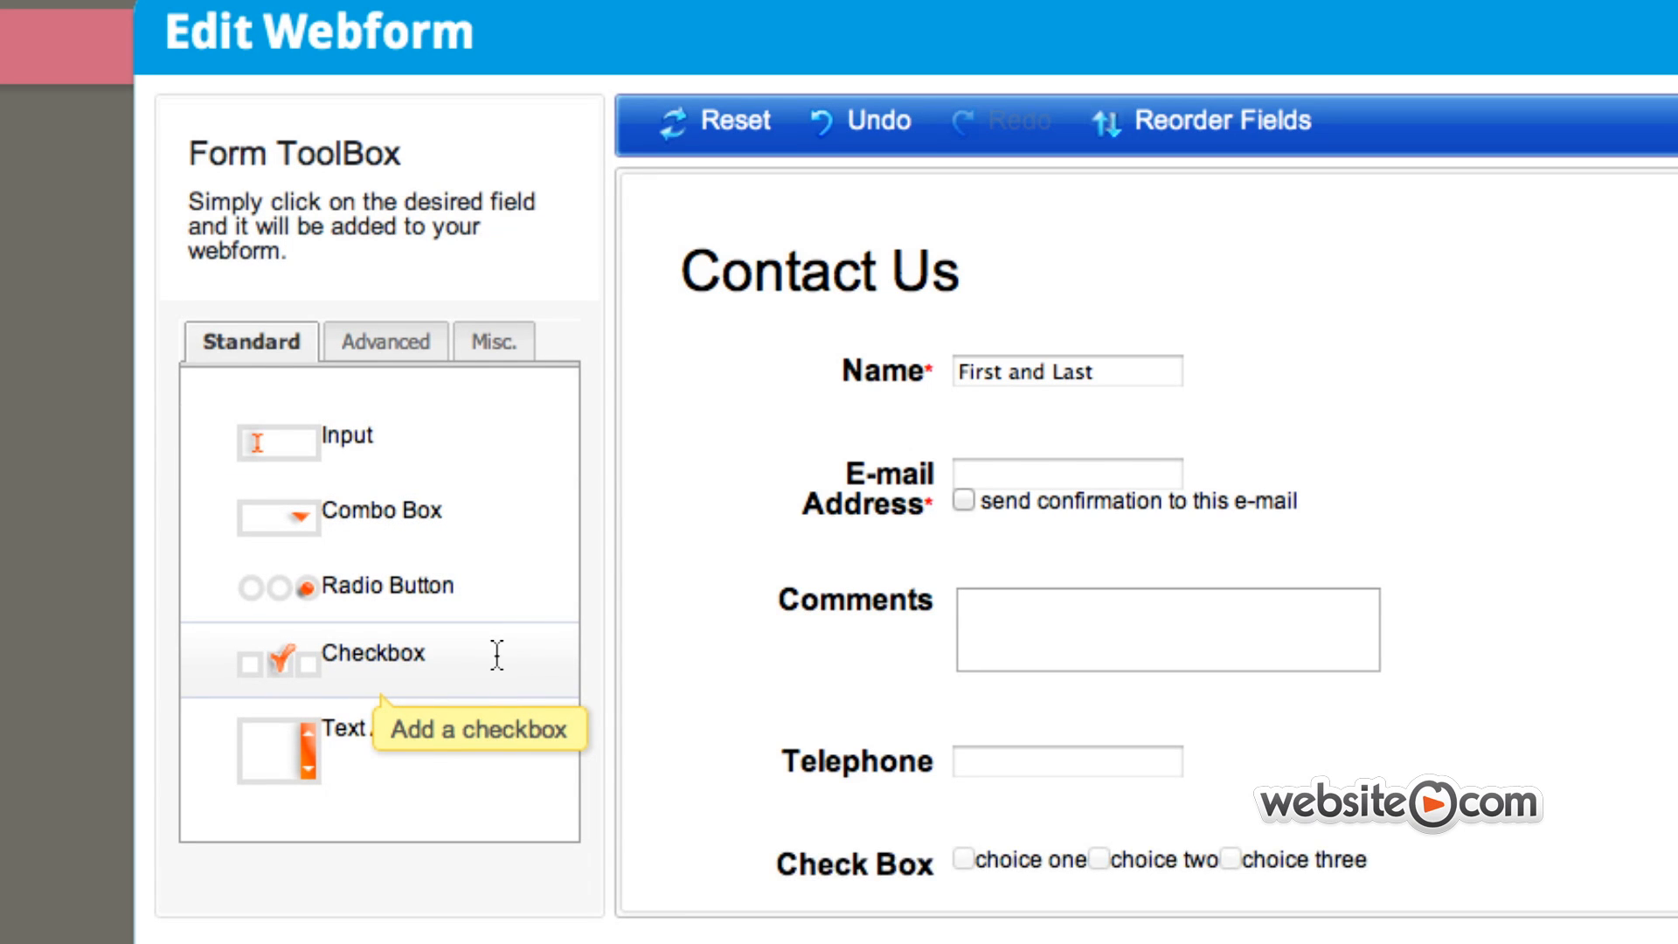
{"action": "left_click", "coordinate": [865, 784]}
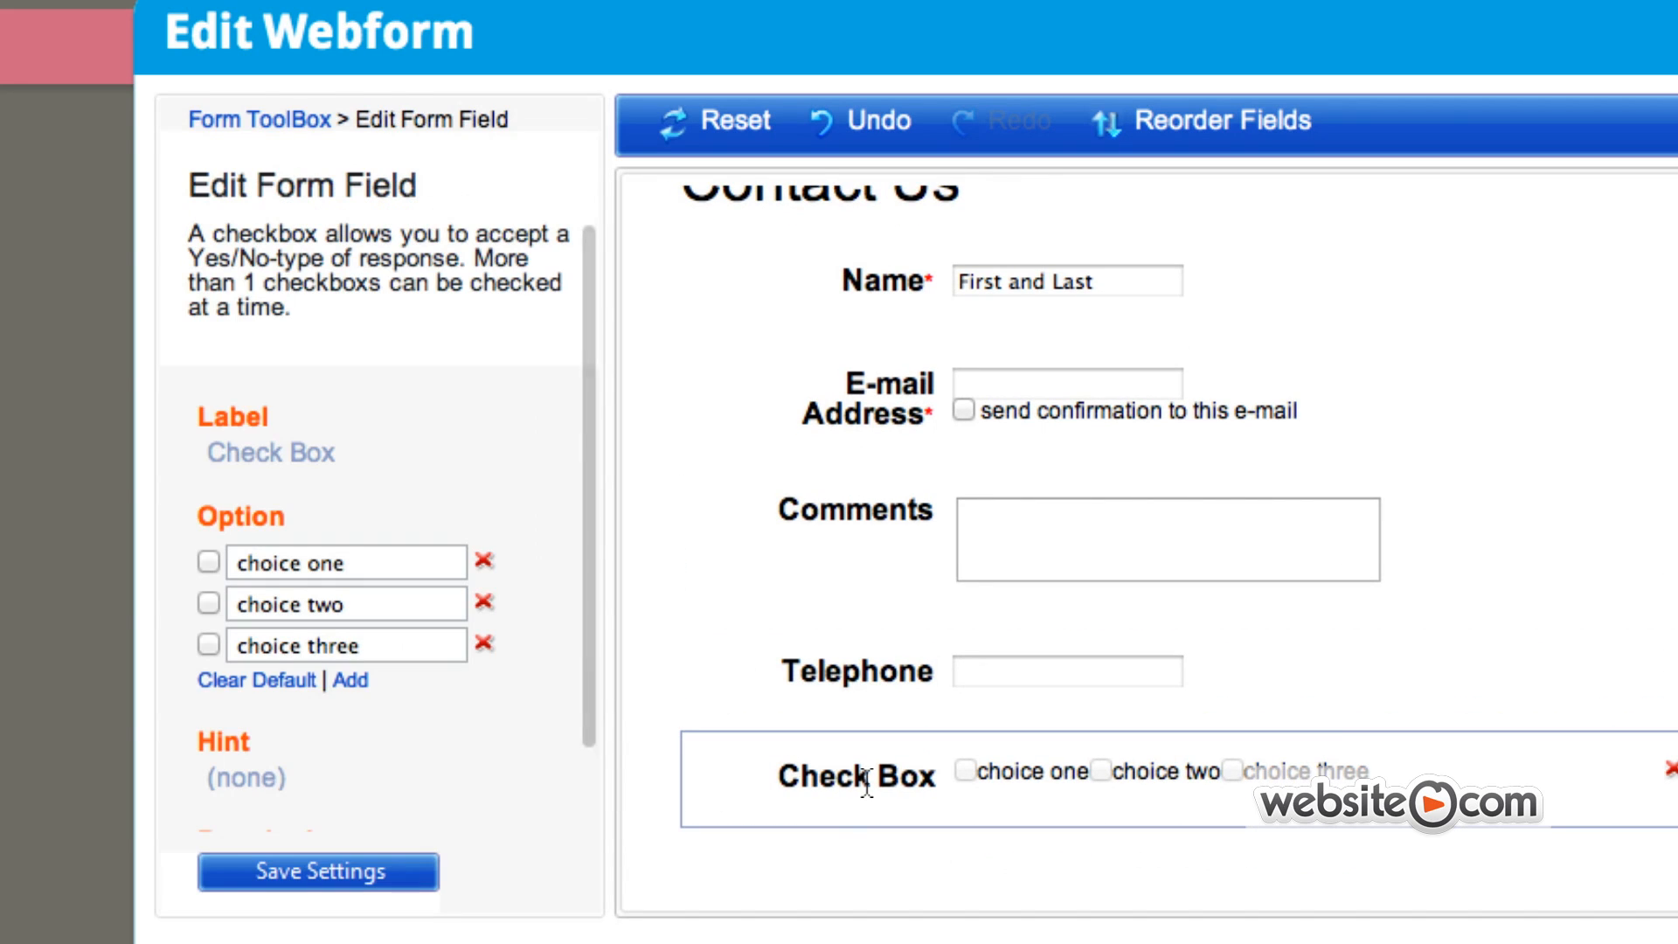
{"action": "left_click", "coordinate": [288, 452]}
{"action": "left_click_drag", "start_coordinate": [362, 459], "coordinate": [114, 451]}
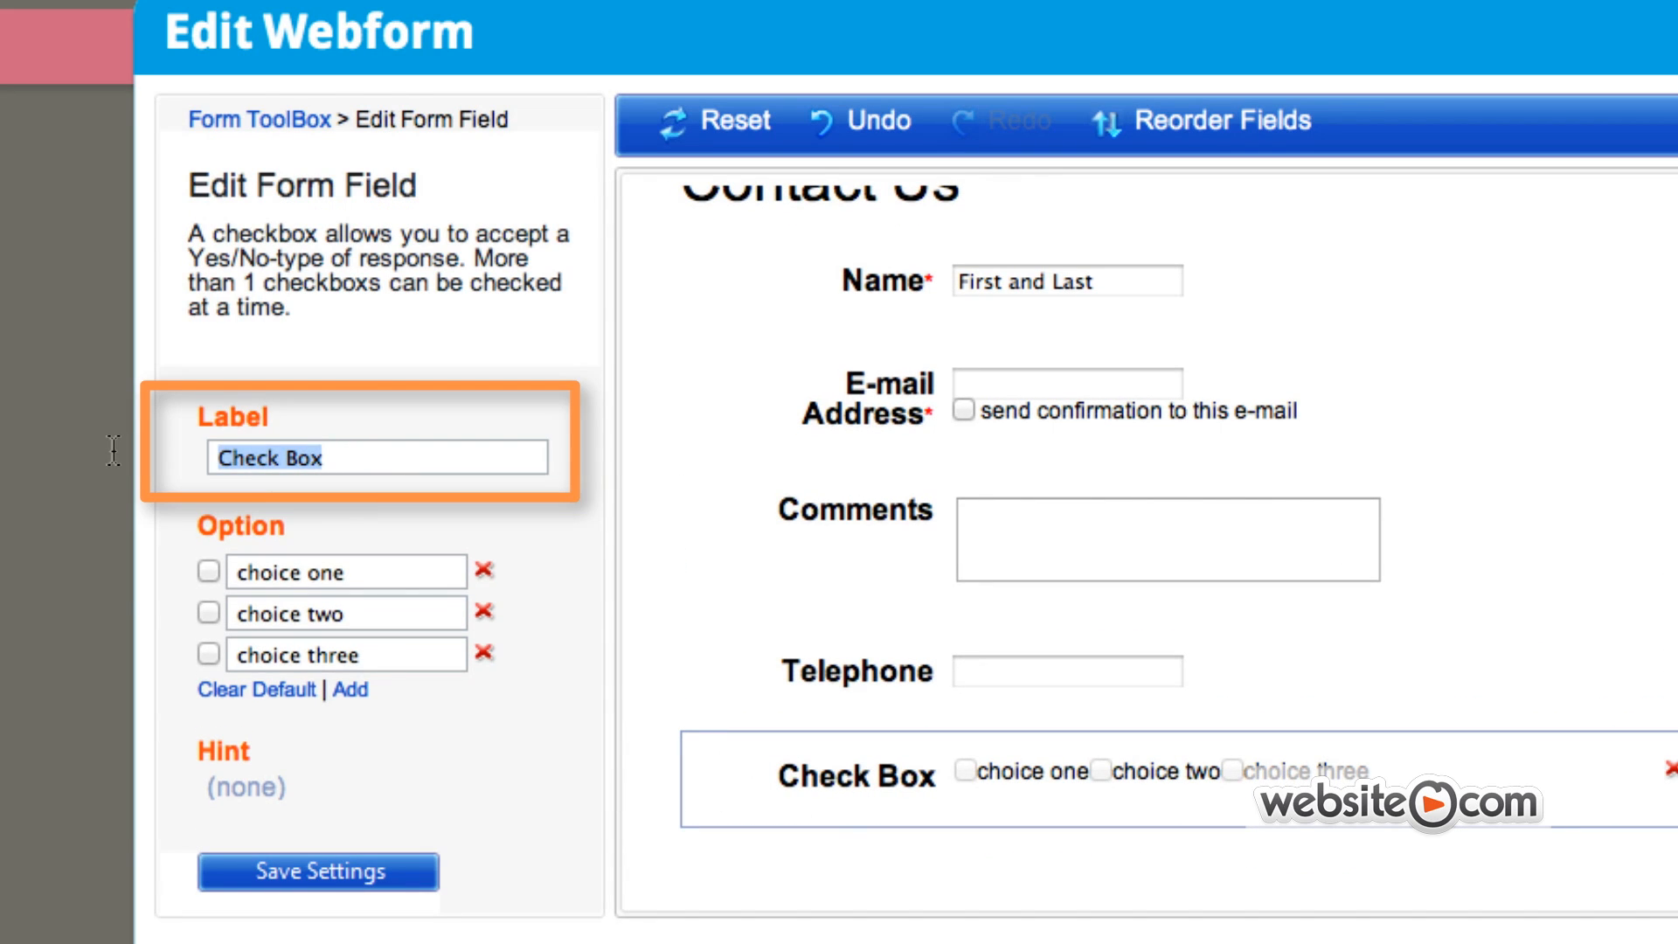
{"action": "type", "text": "Favorite"}
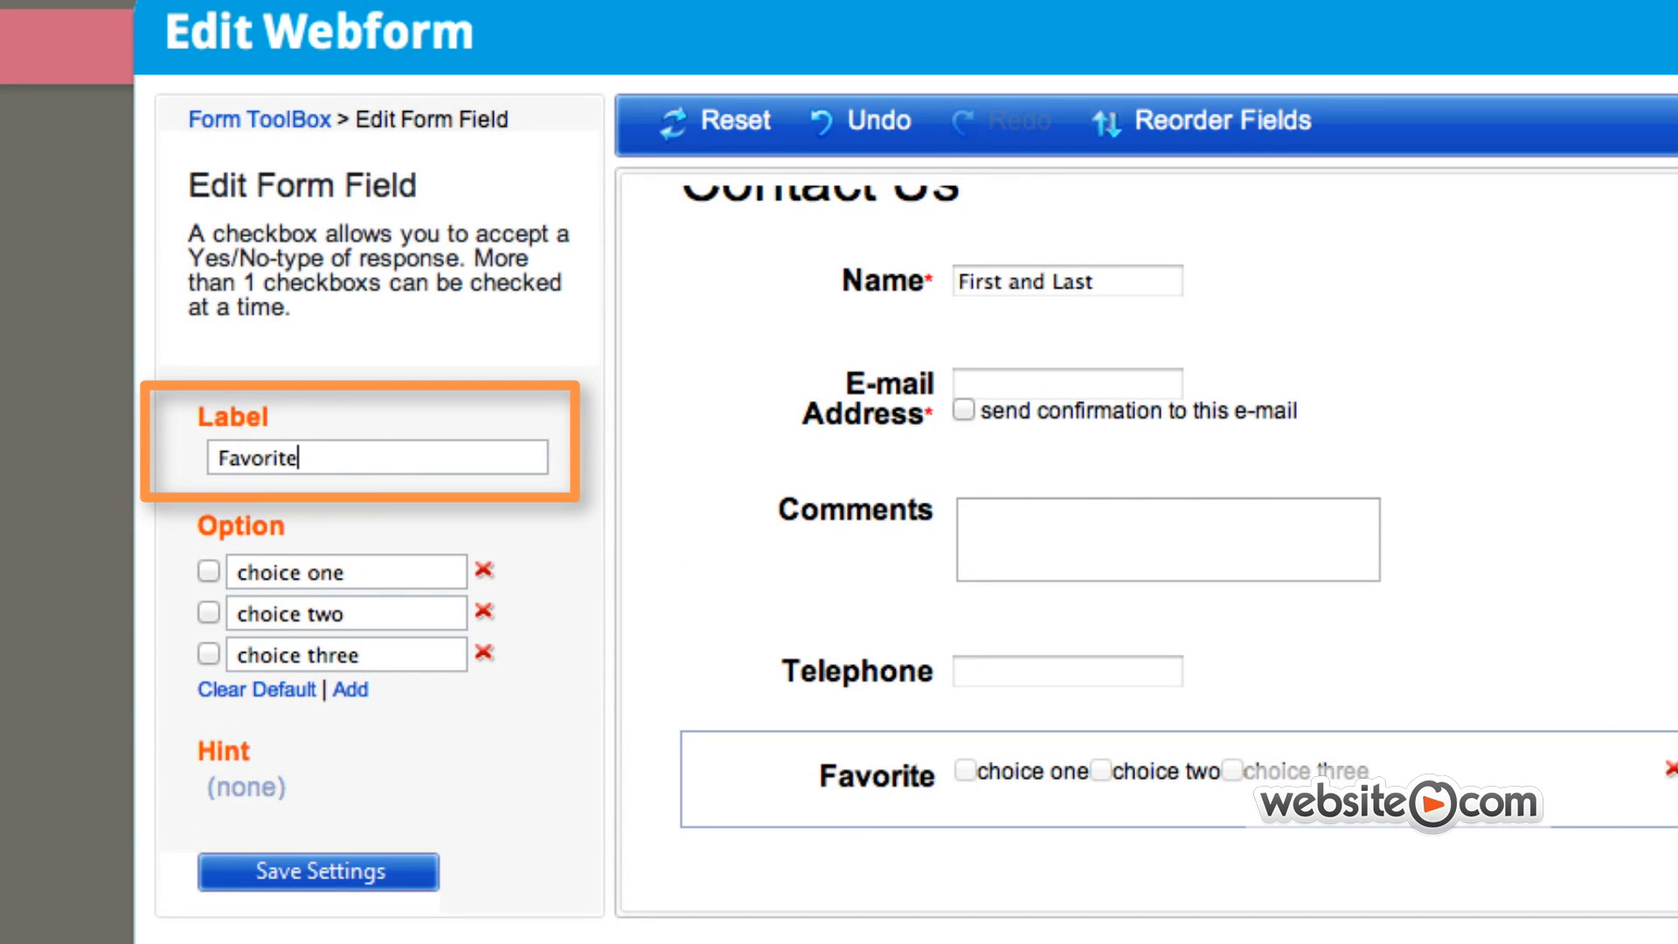
{"action": "type", "text": " Flavor"}
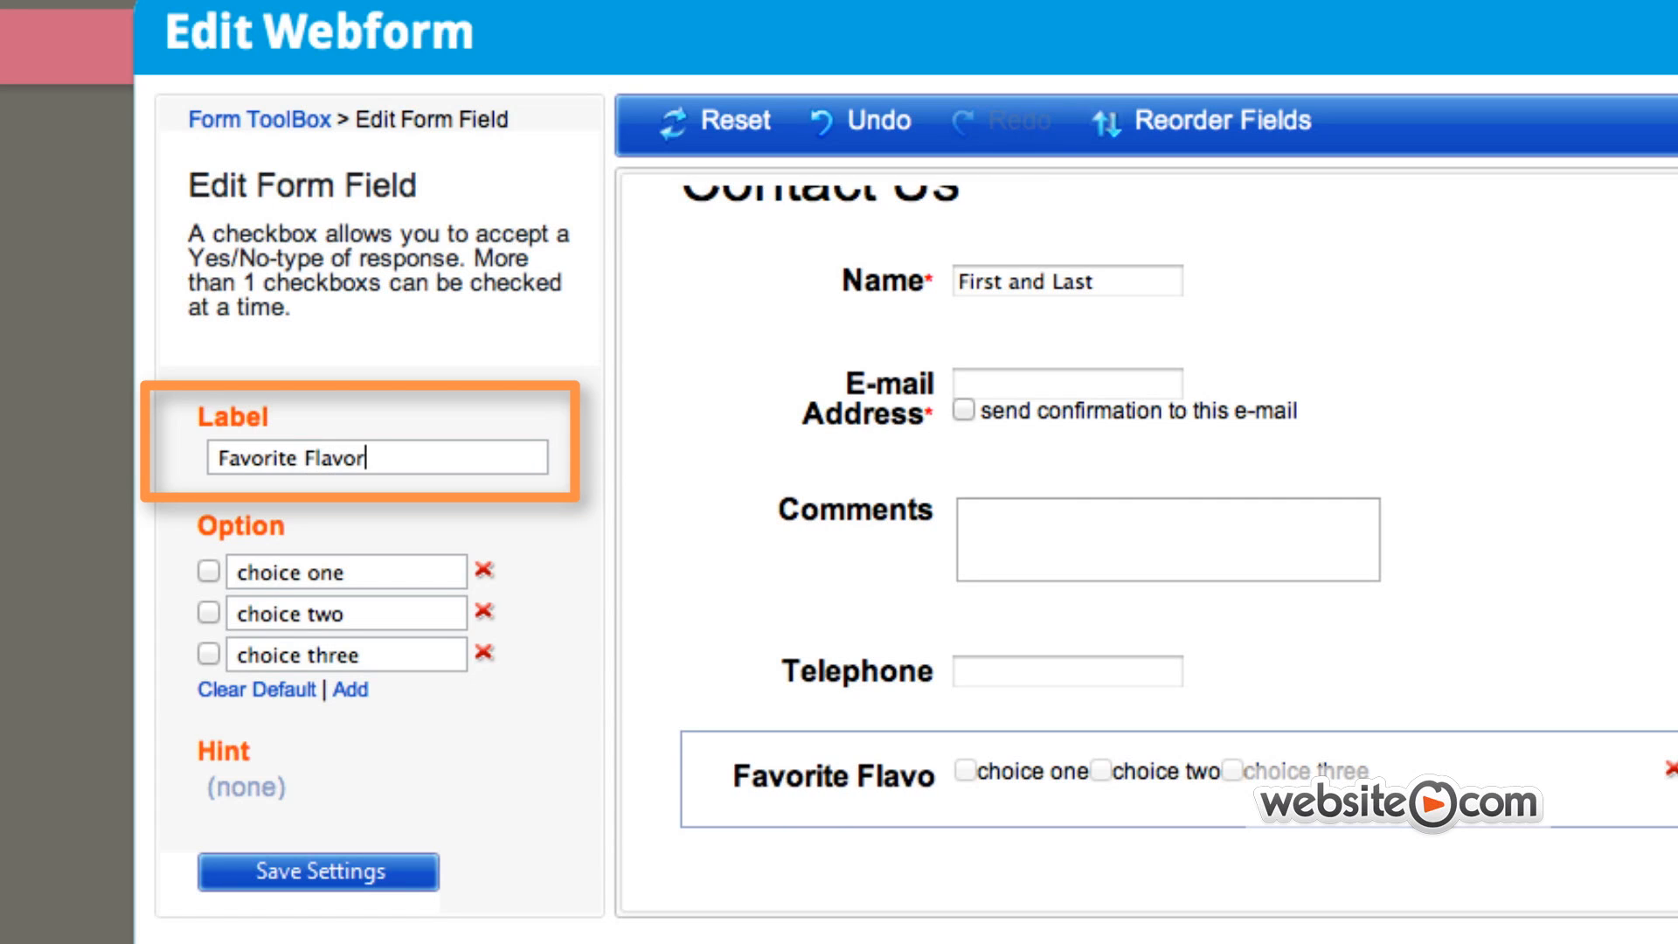
{"action": "type", "text": "s"}
Rename the three options of the Favorite Flavors field as Chocolate, Vanilla and Sprinkles
{"action": "left_click_drag", "start_coordinate": [234, 572], "coordinate": [412, 566]}
{"action": "type", "text": "Chocolate"}
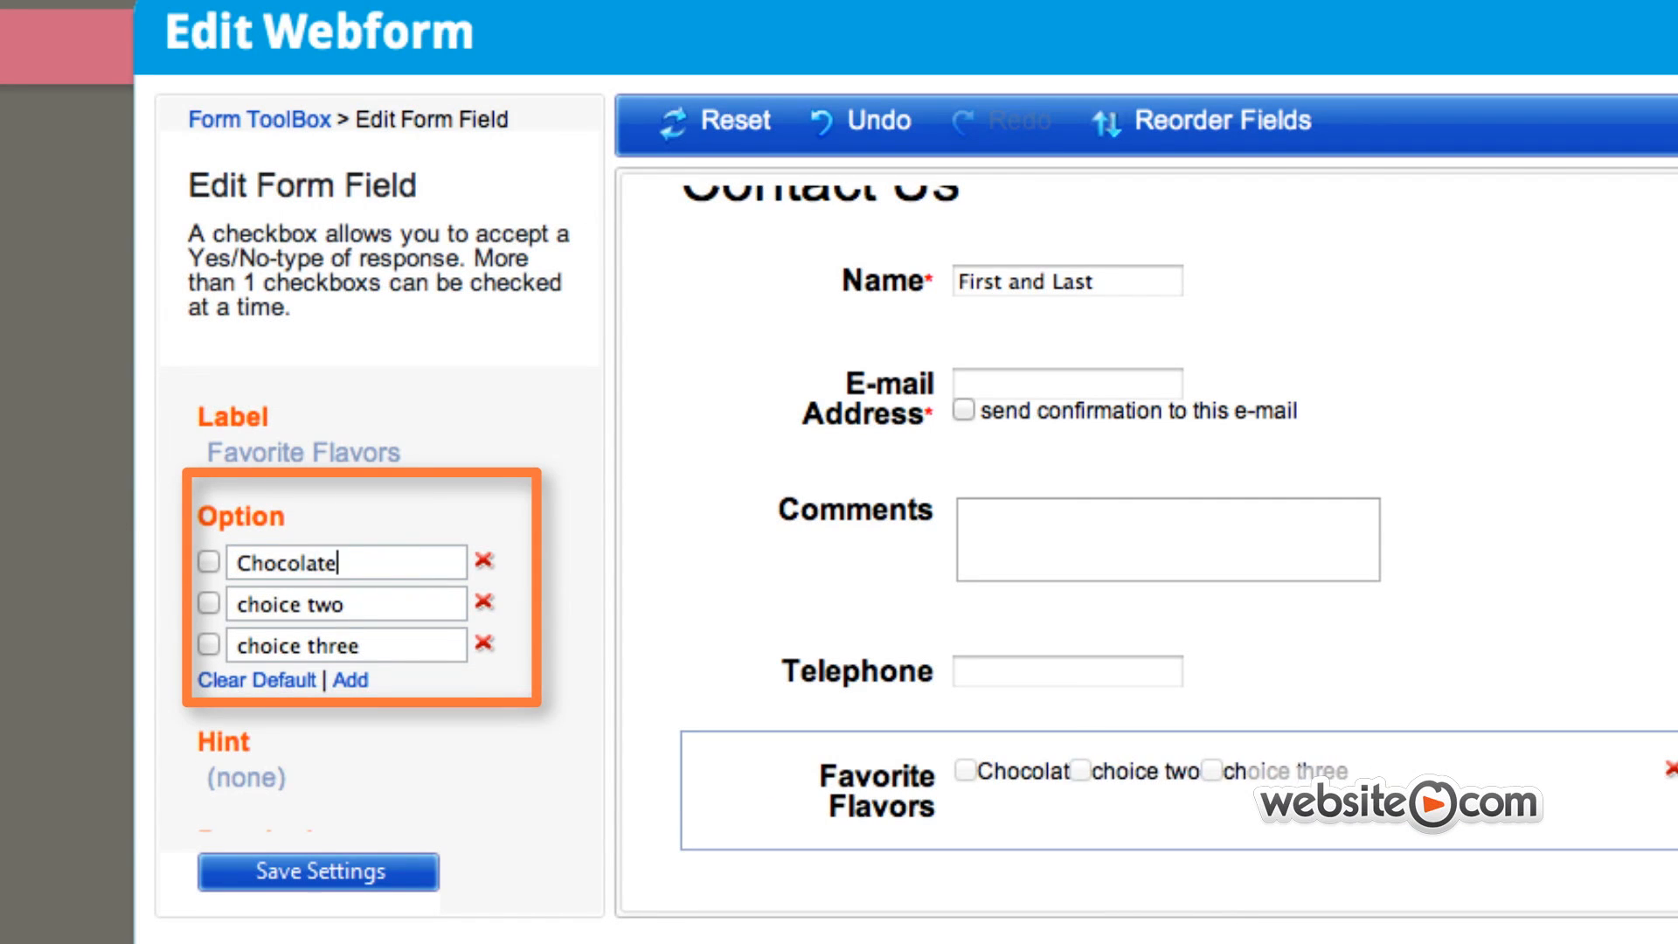
{"action": "left_click_drag", "start_coordinate": [430, 612], "coordinate": [390, 611]}
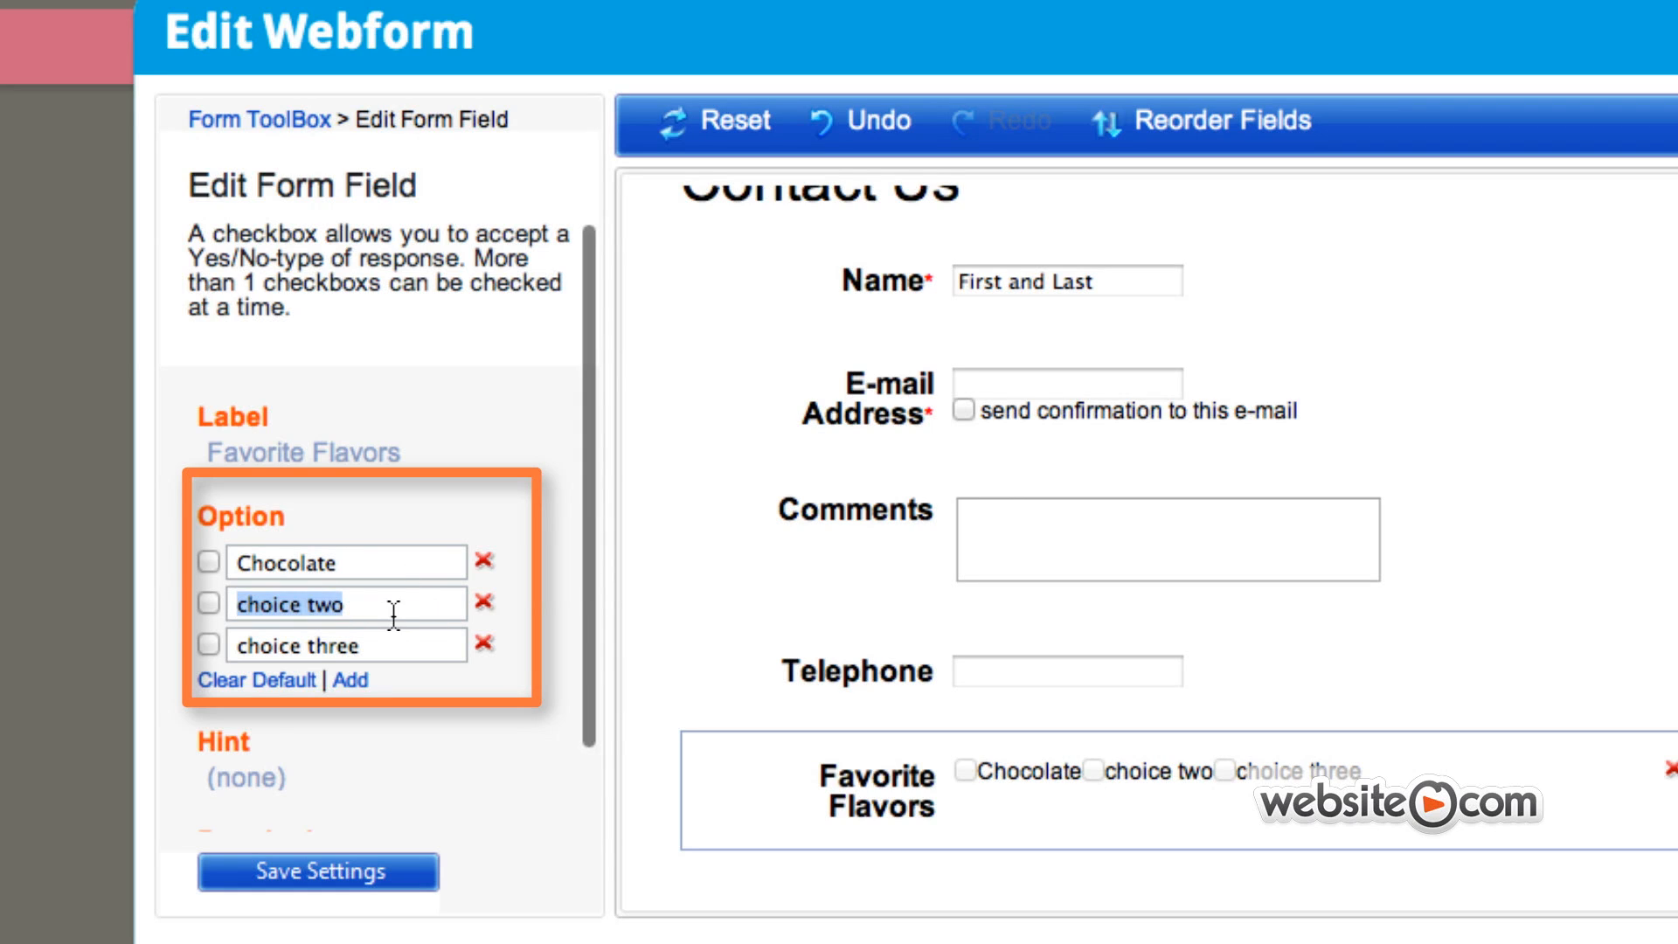
{"action": "type", "text": "Vanilla"}
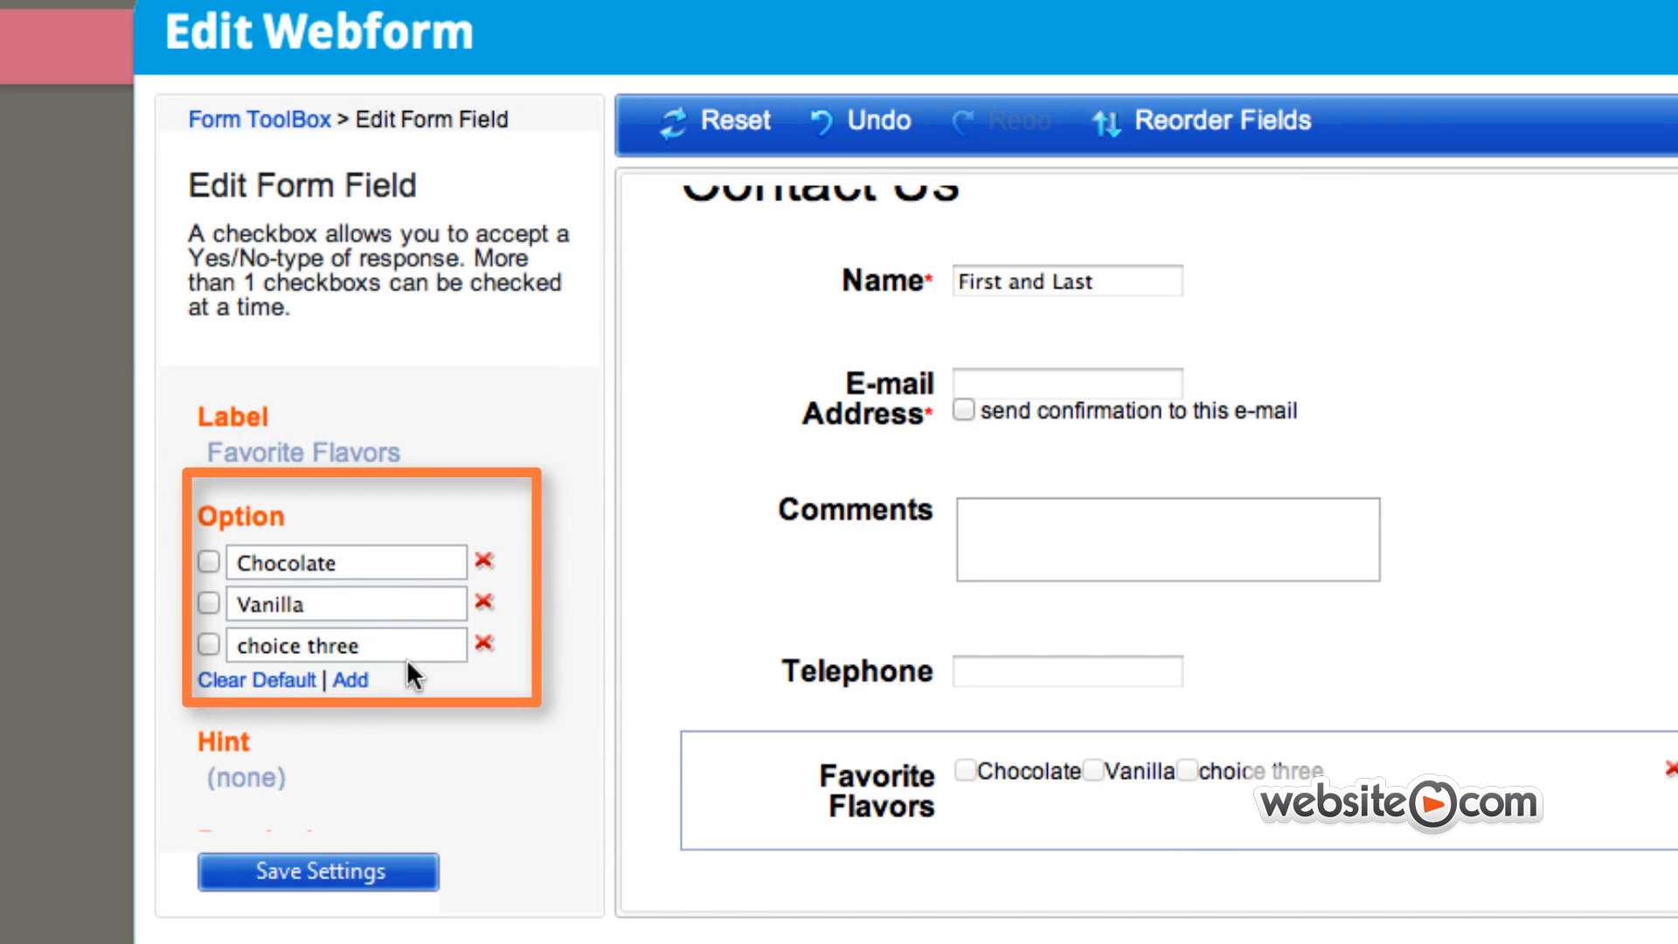
{"action": "left_click_drag", "start_coordinate": [405, 648], "coordinate": [240, 654]}
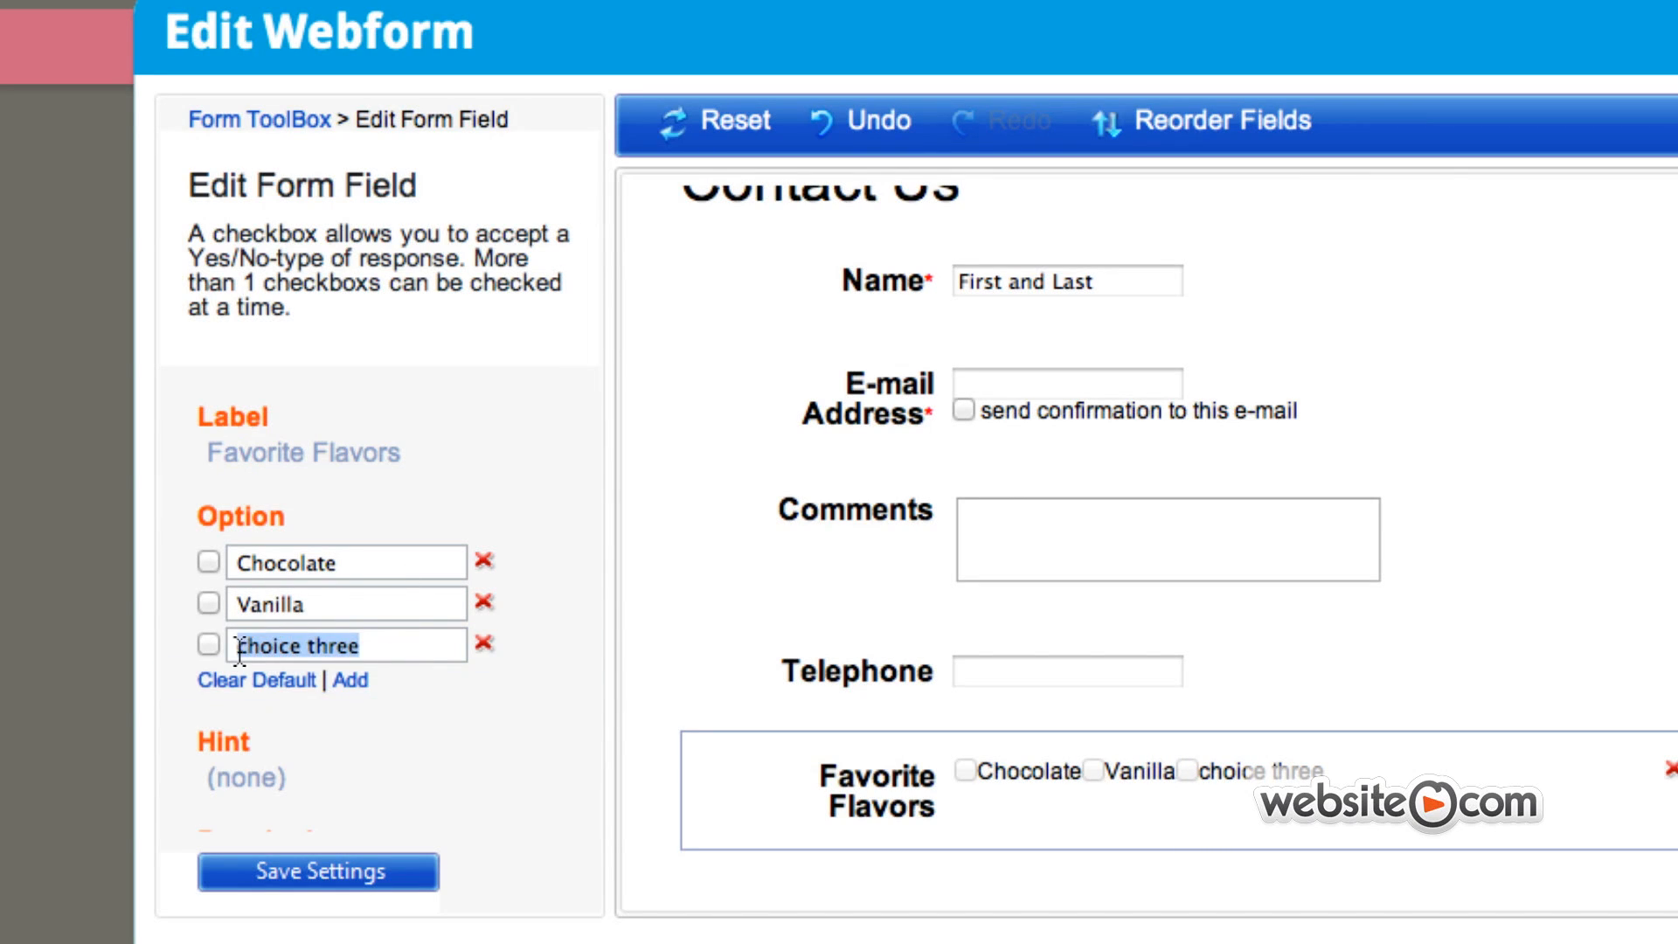
{"action": "type", "text": "Sprinkles"}
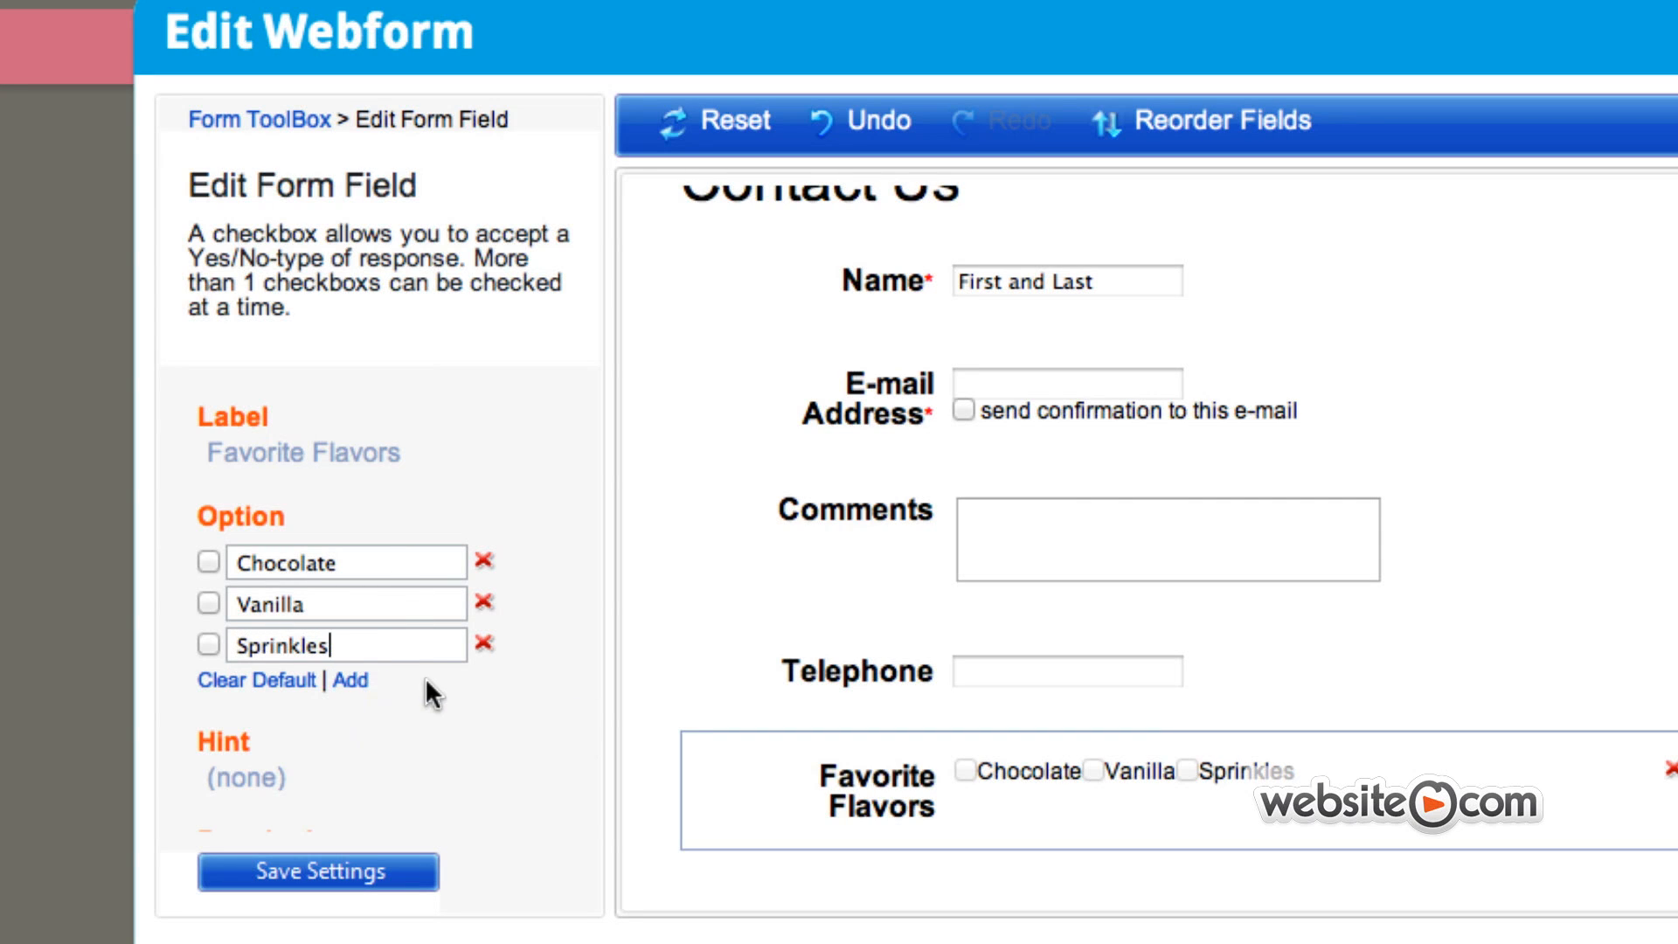
Add a fourth flavor option named "Other", make Chocolate the preselected choice and save the field's settings
{"action": "left_click", "coordinate": [362, 681]}
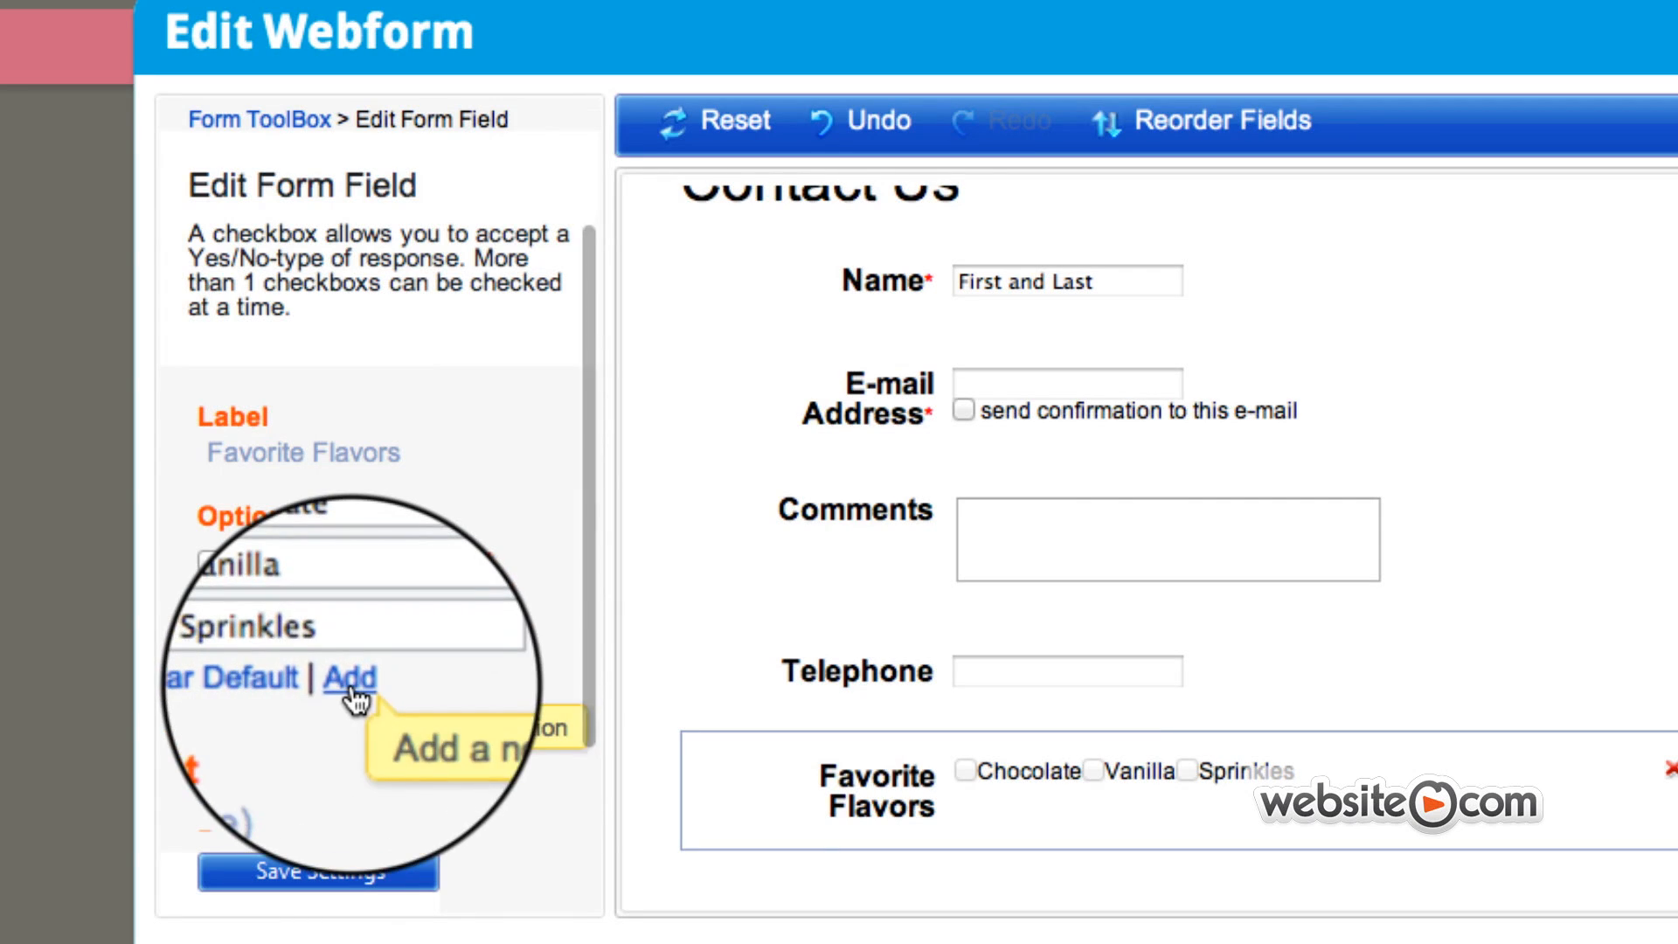
{"action": "left_click", "coordinate": [362, 681]}
{"action": "left_click", "coordinate": [420, 691]}
{"action": "type", "text": "Other"}
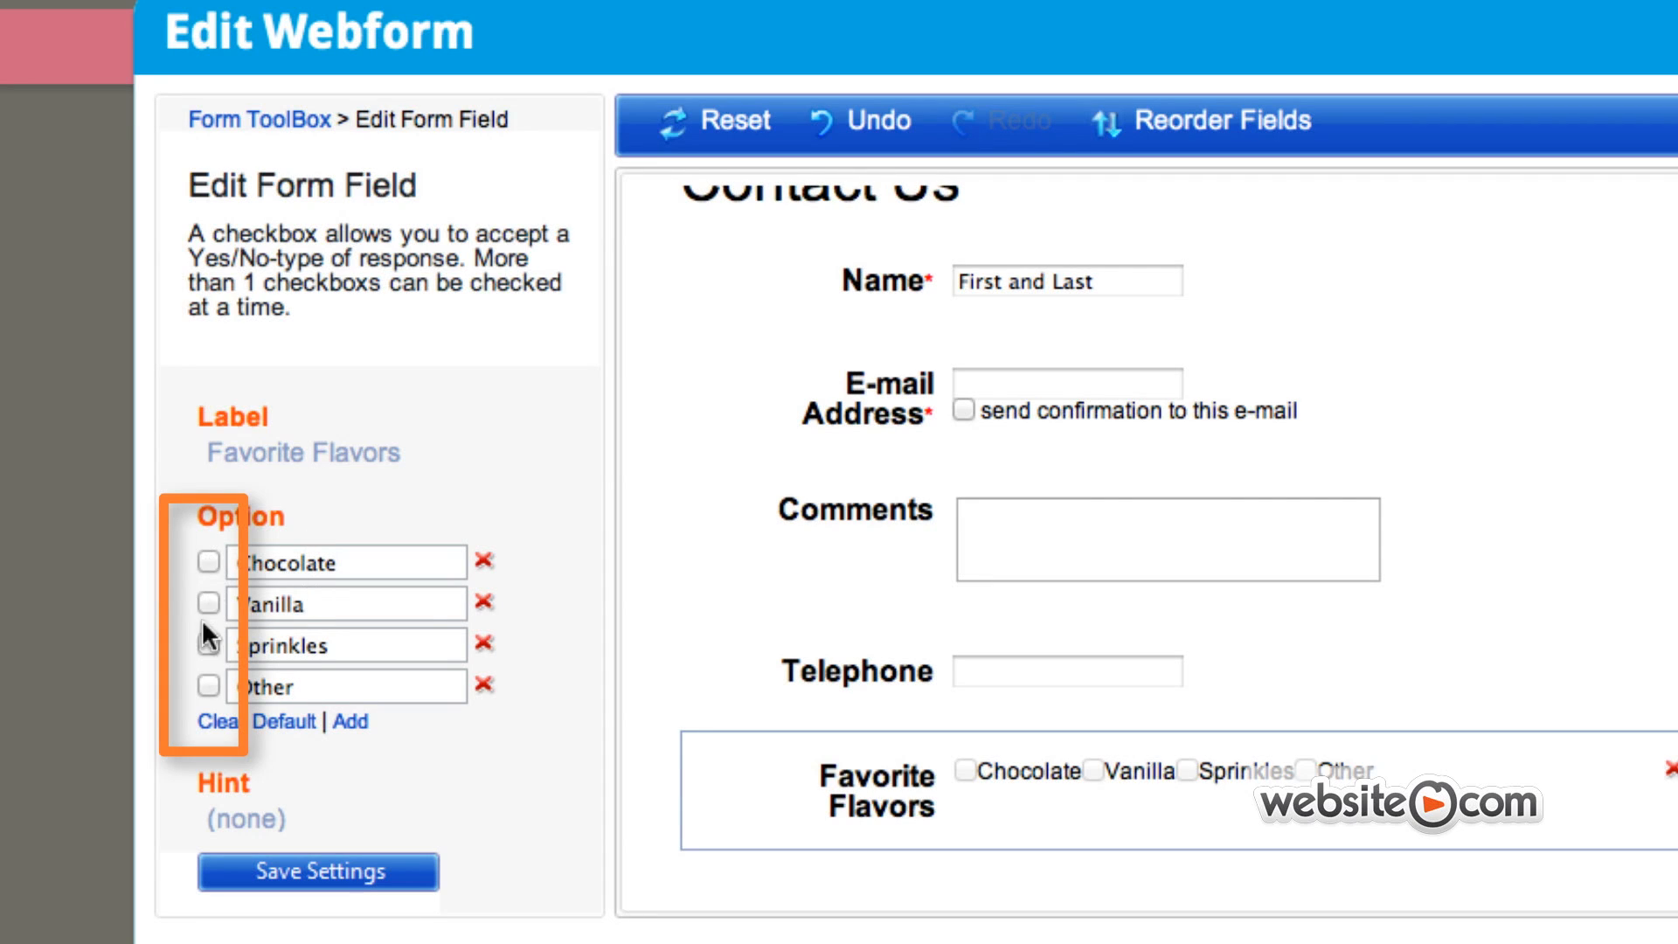
{"action": "left_click", "coordinate": [207, 562]}
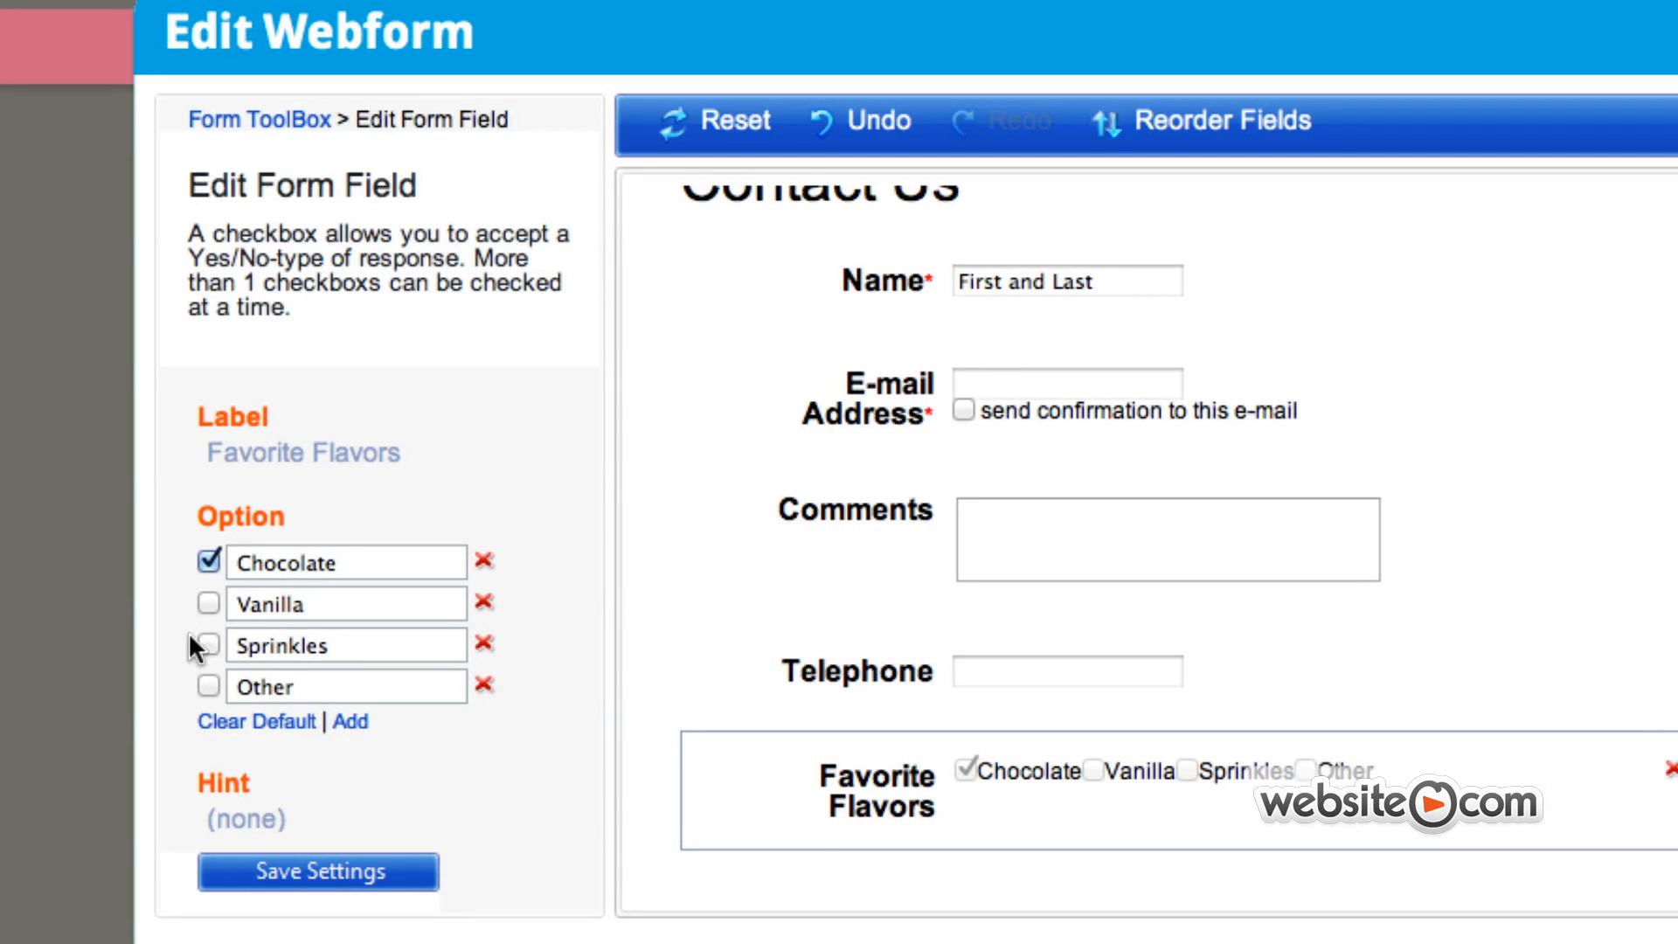
{"action": "left_click", "coordinate": [411, 878]}
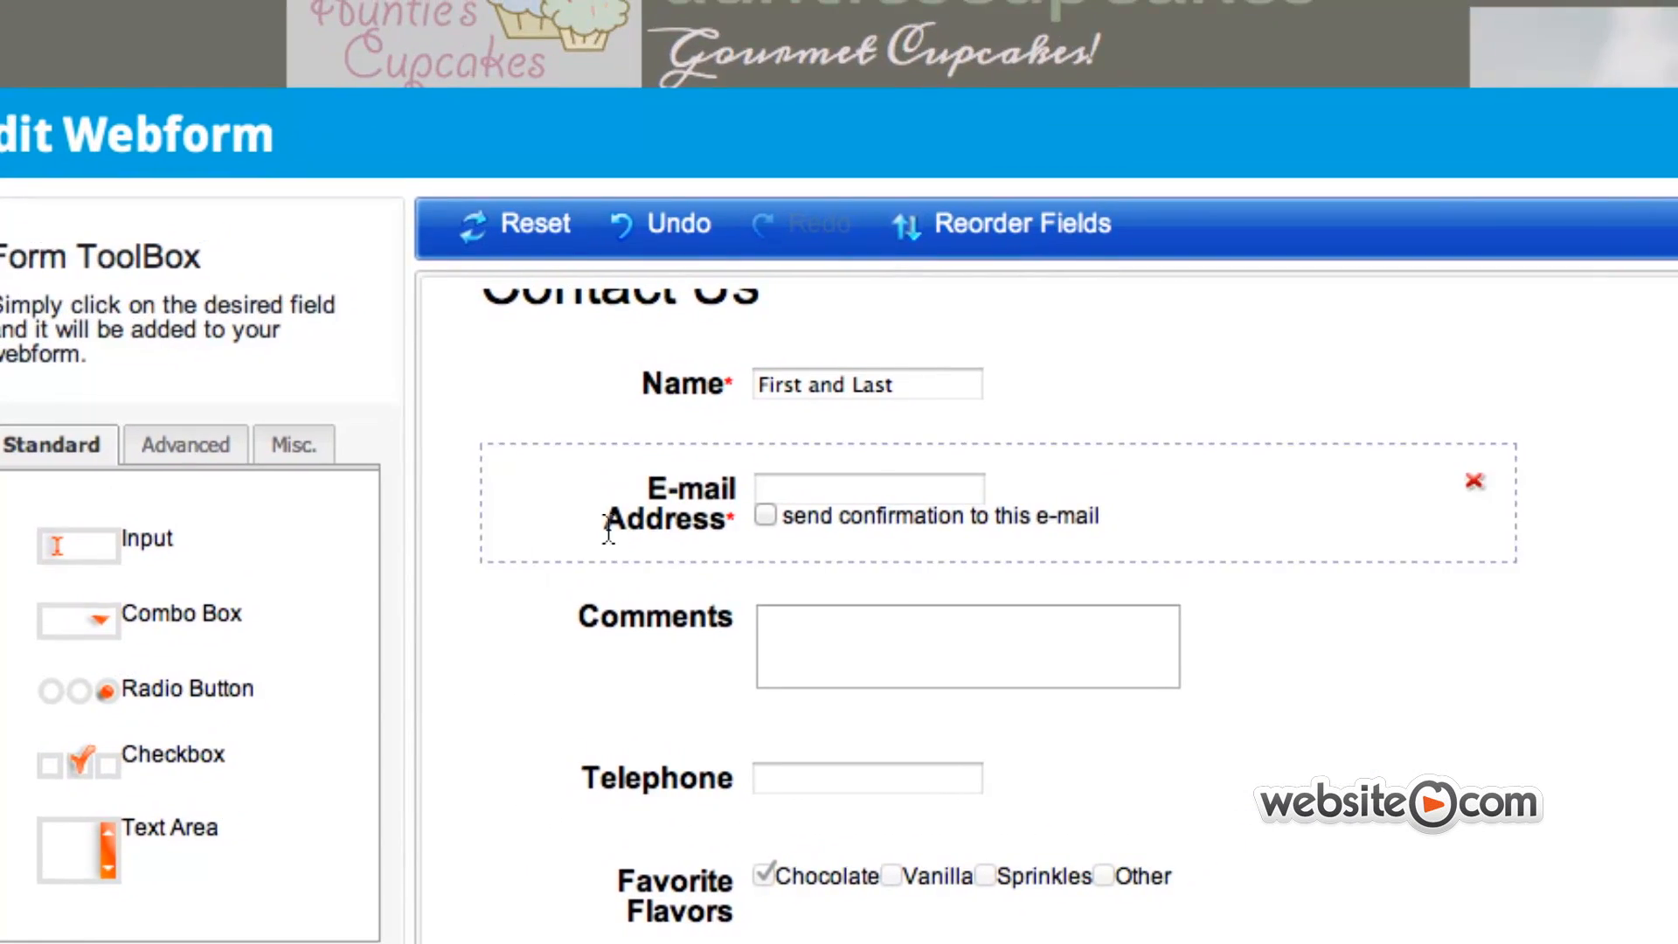
Reorder the form fields so Comments comes last, below Favorite Flavors, and save the webform
{"action": "left_click", "coordinate": [1091, 229]}
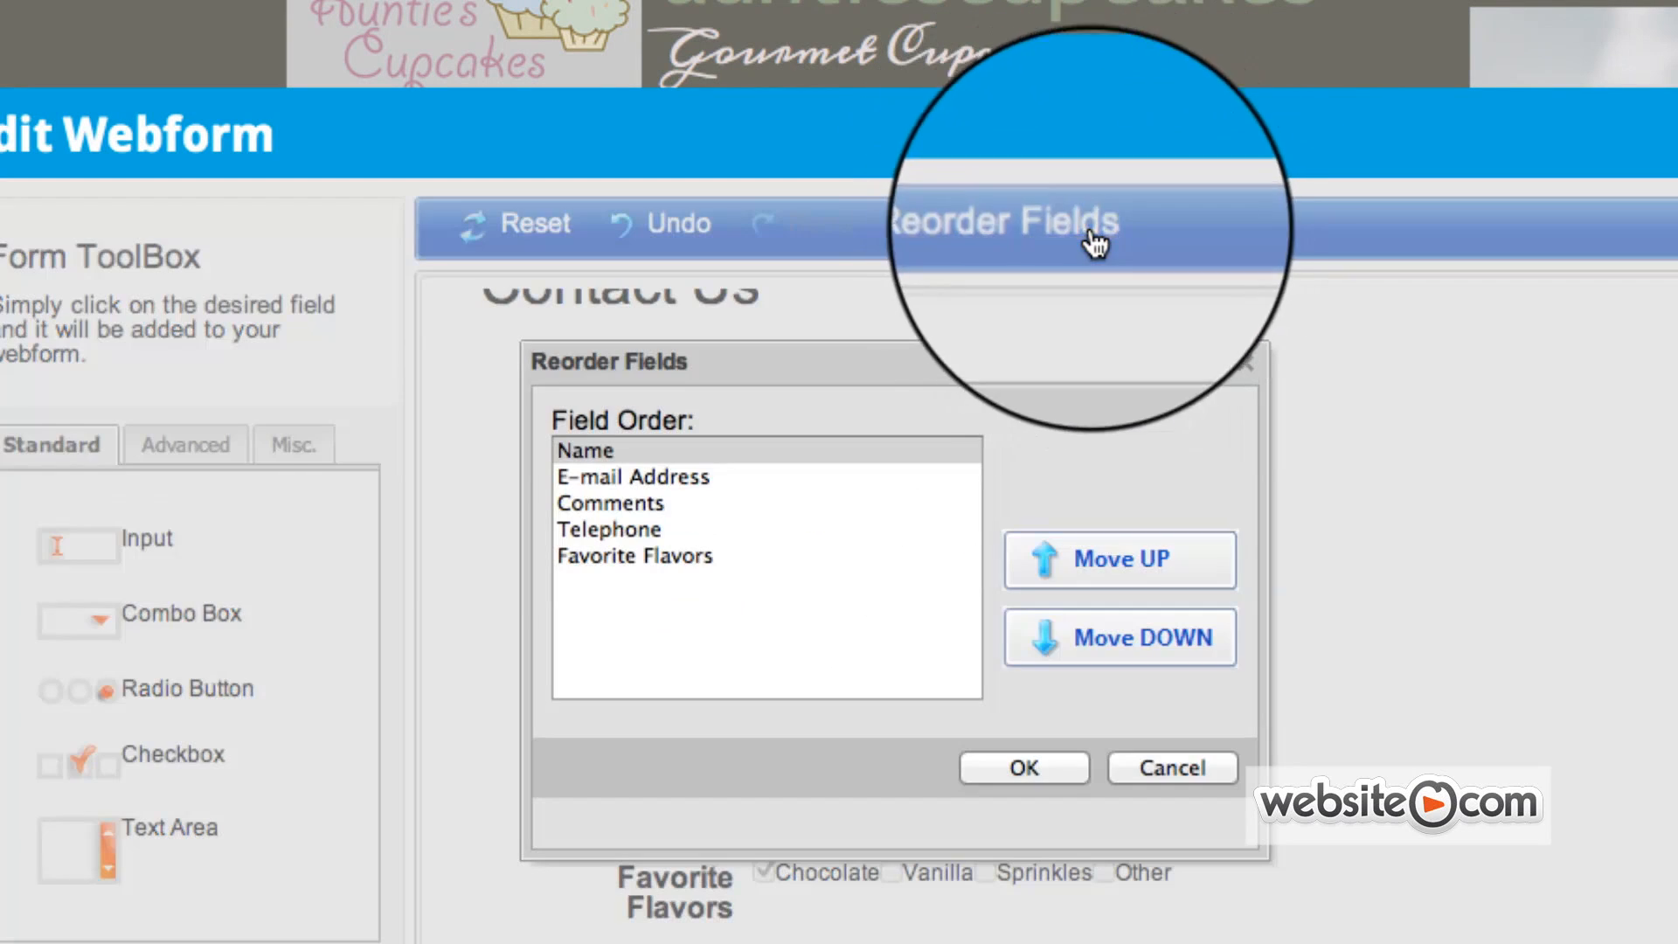
{"action": "left_click", "coordinate": [641, 502]}
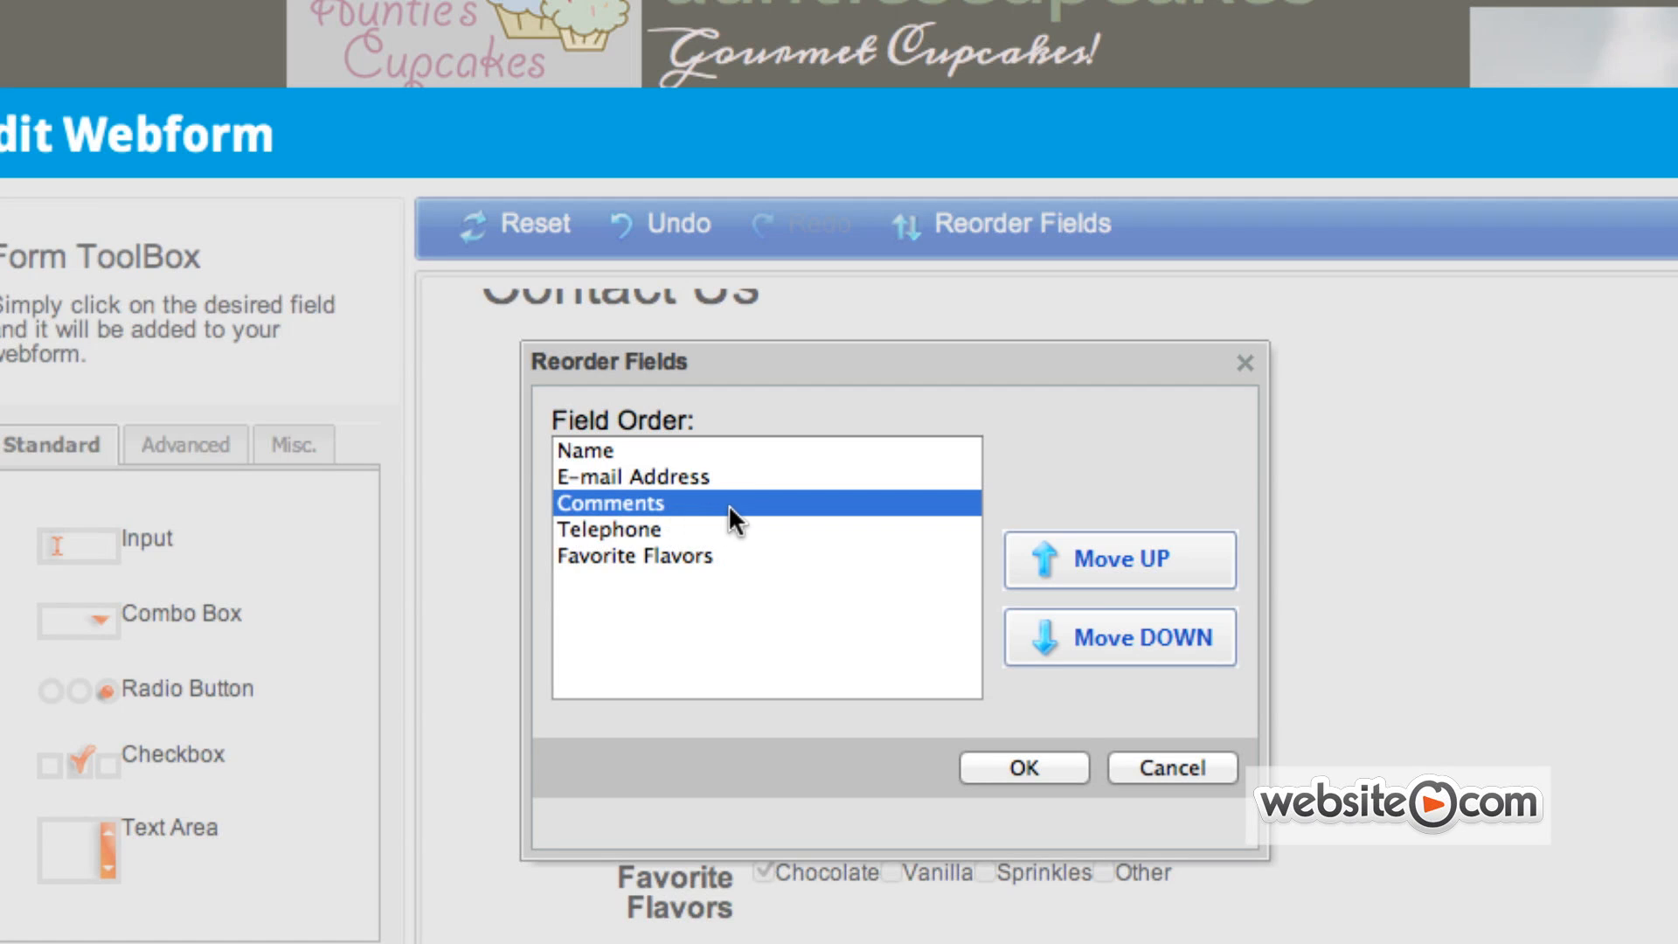
{"action": "left_click", "coordinate": [1152, 637]}
{"action": "left_click", "coordinate": [1203, 646]}
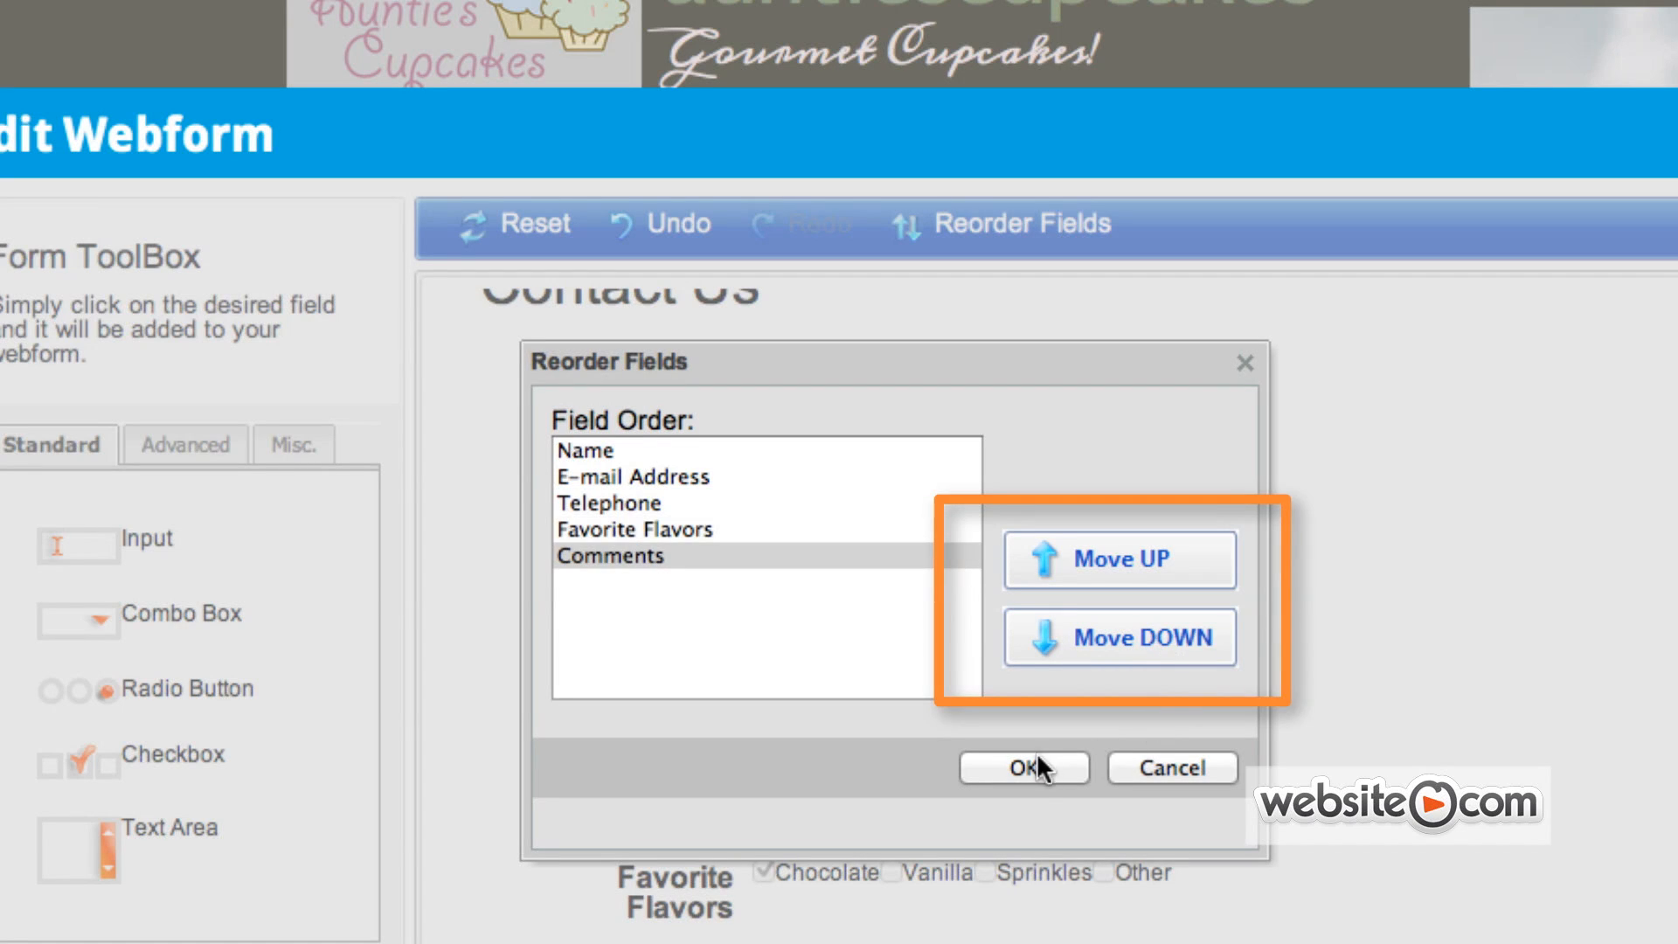
{"action": "left_click", "coordinate": [1053, 768]}
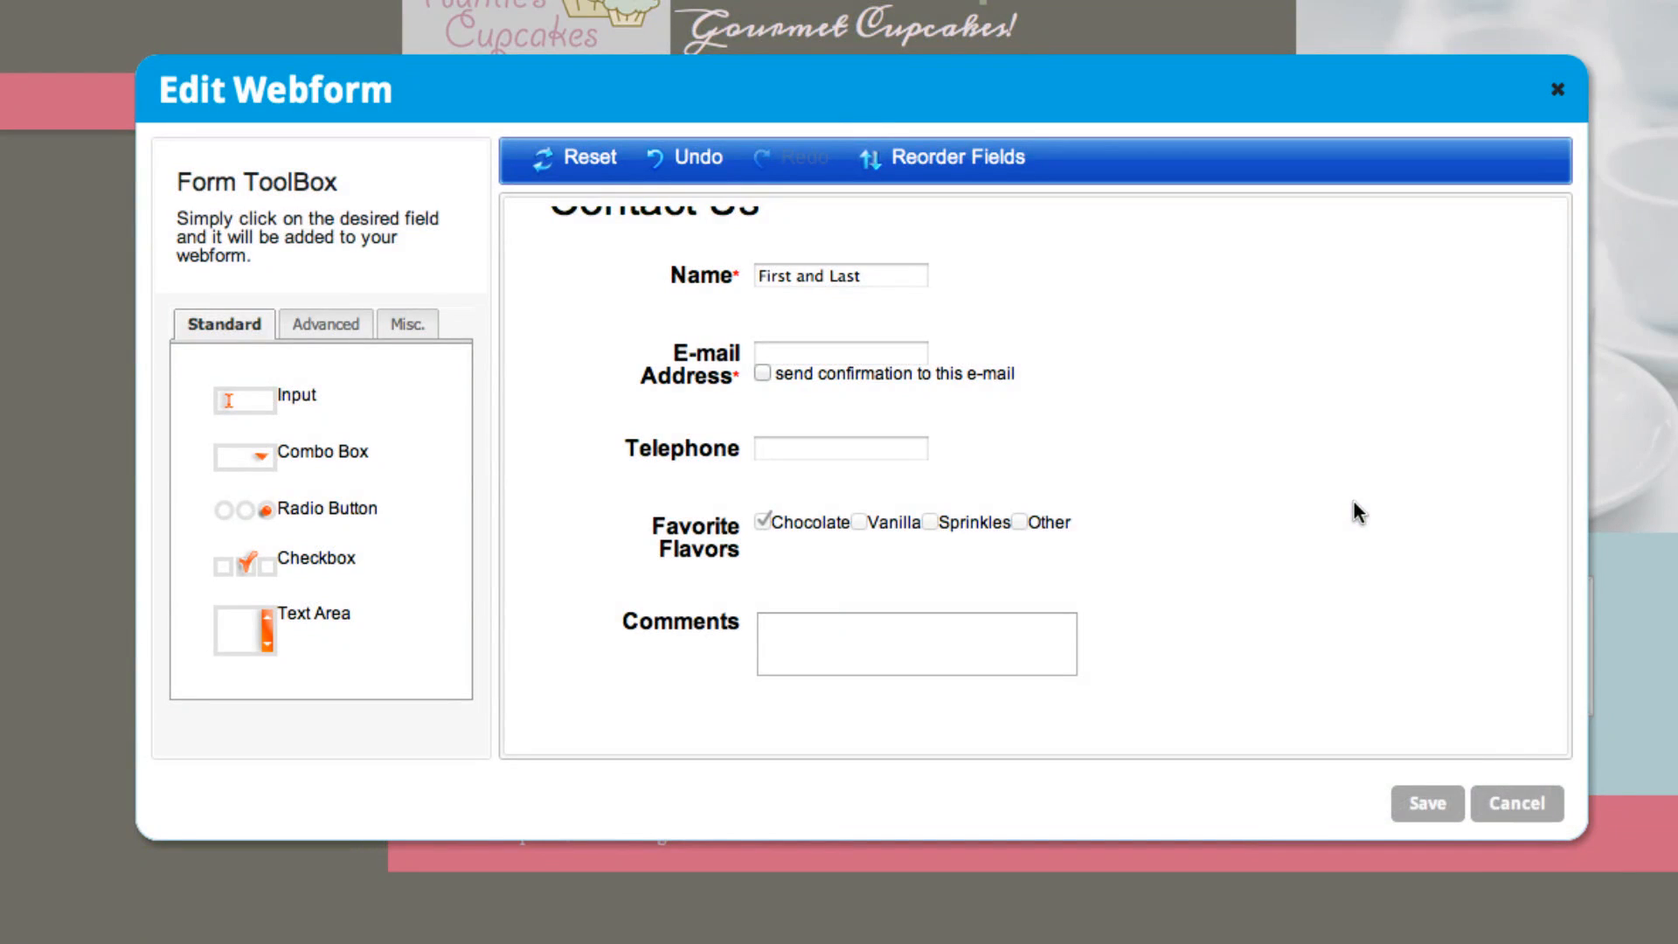
{"action": "scroll", "coordinate": [1353, 500], "scroll_direction": "down", "scroll_amount": 1}
{"action": "left_click", "coordinate": [1438, 809]}
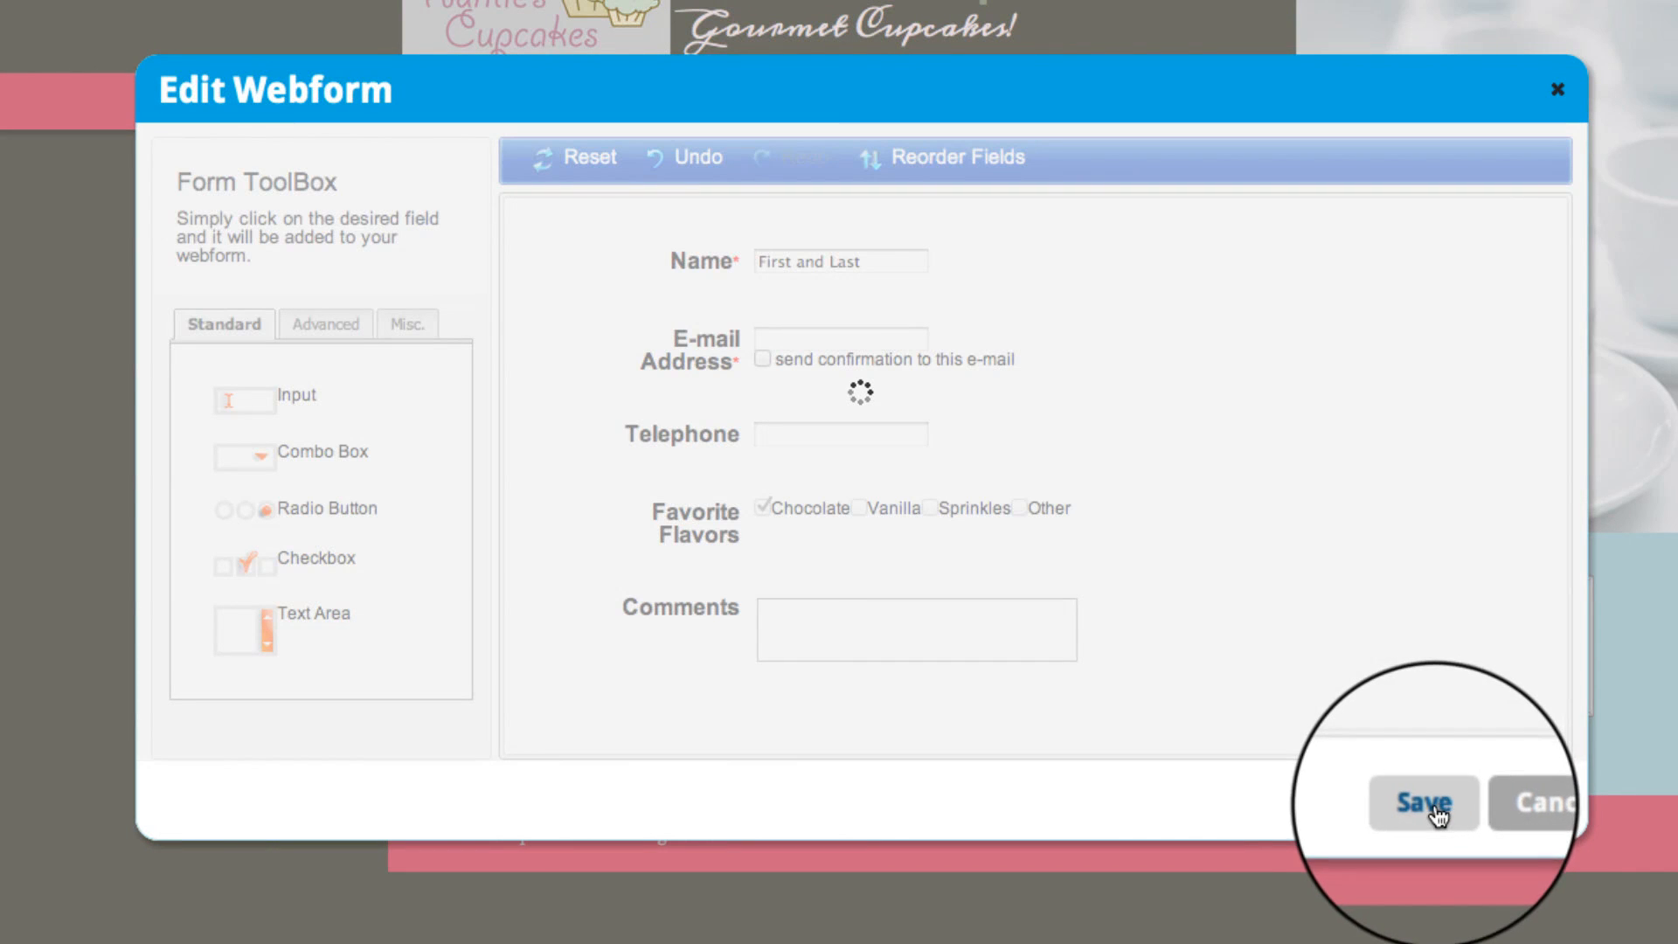